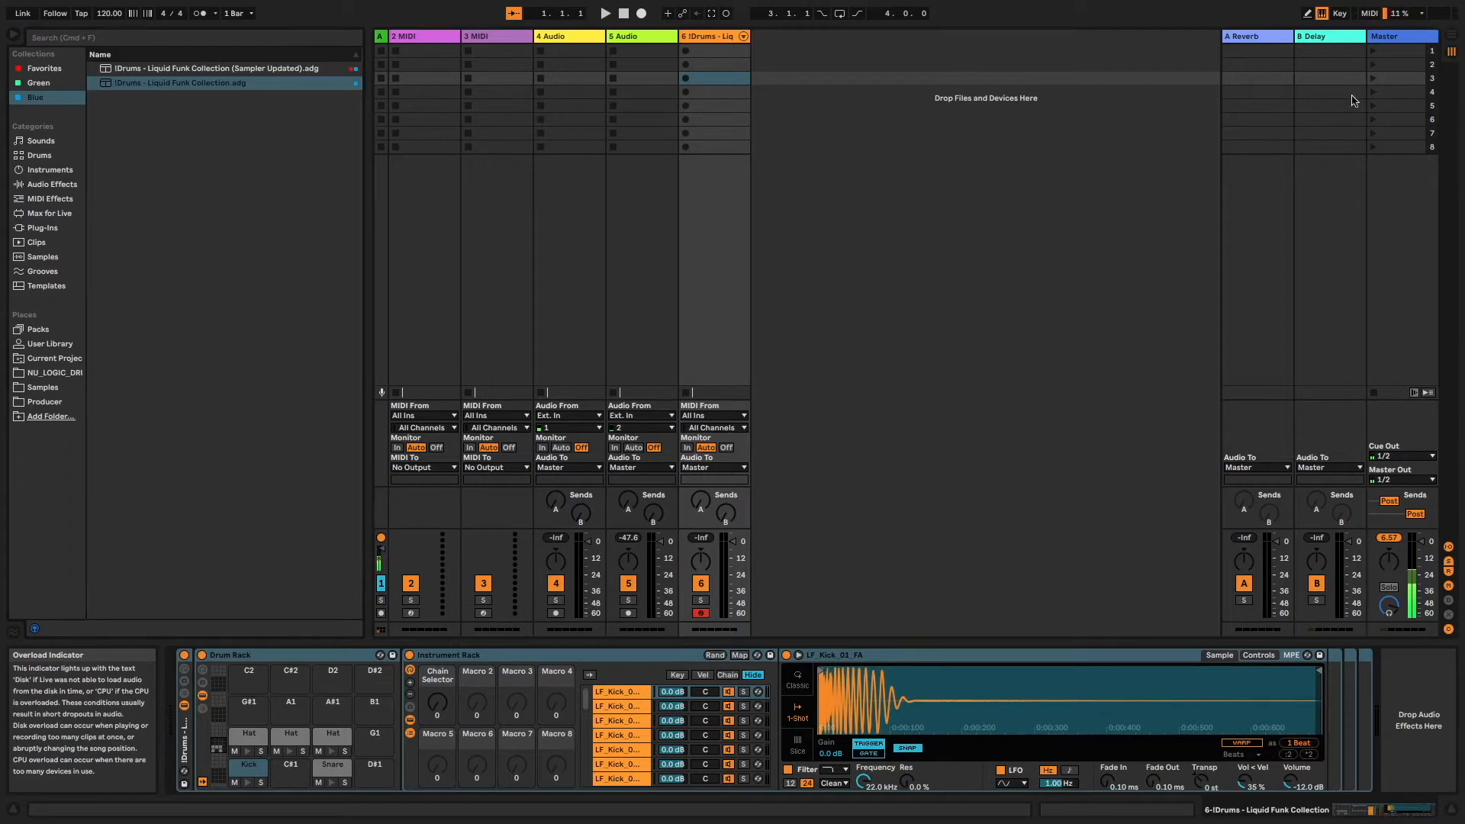
- Create a clip in the drum track's first slot with kicks at 1 and 1.3.3 and snares at 1.2 and 1.4, and launch it
left_click(707, 52)
double_click(707, 52)
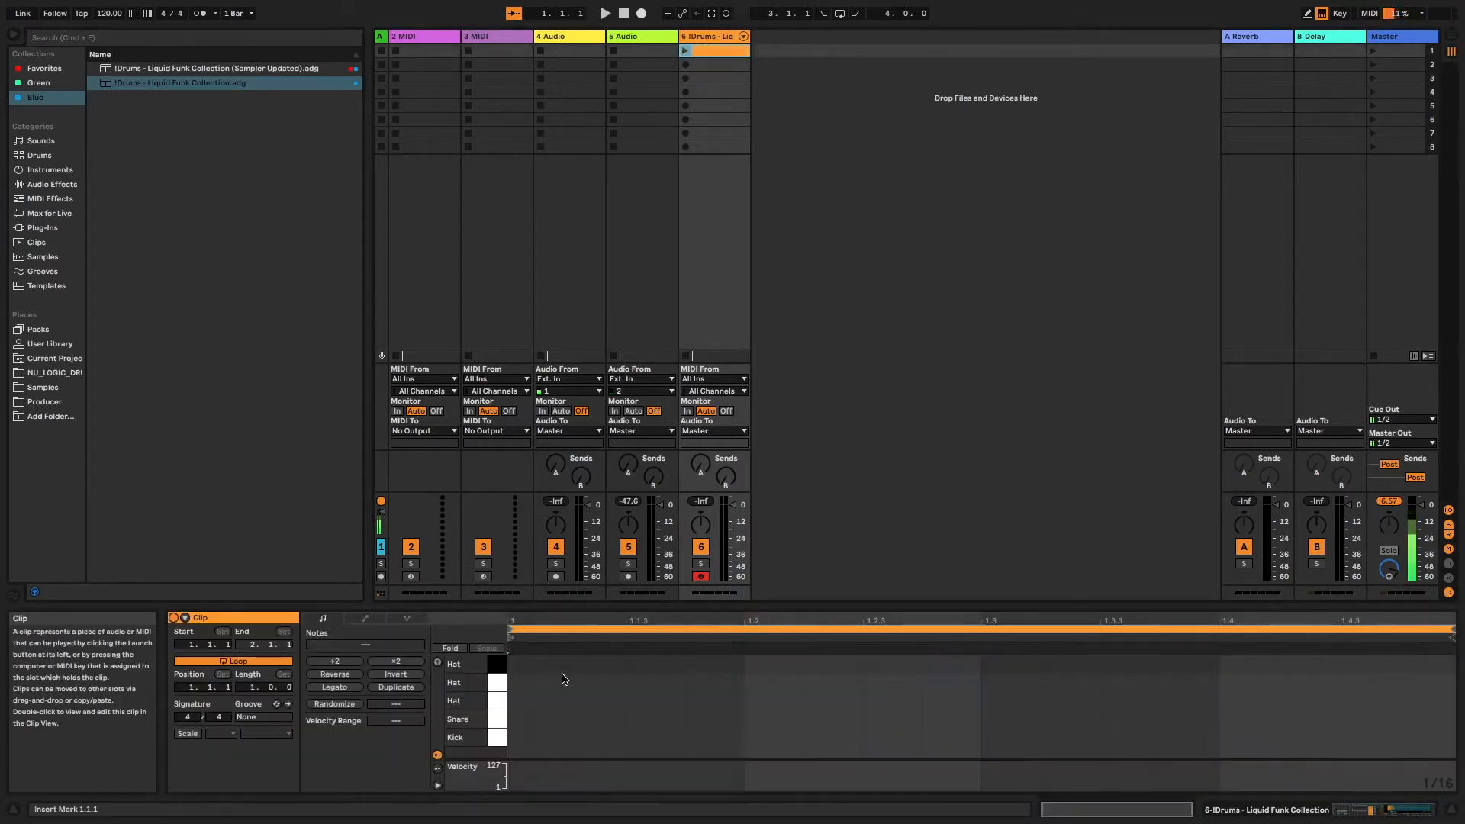
double_click(519, 738)
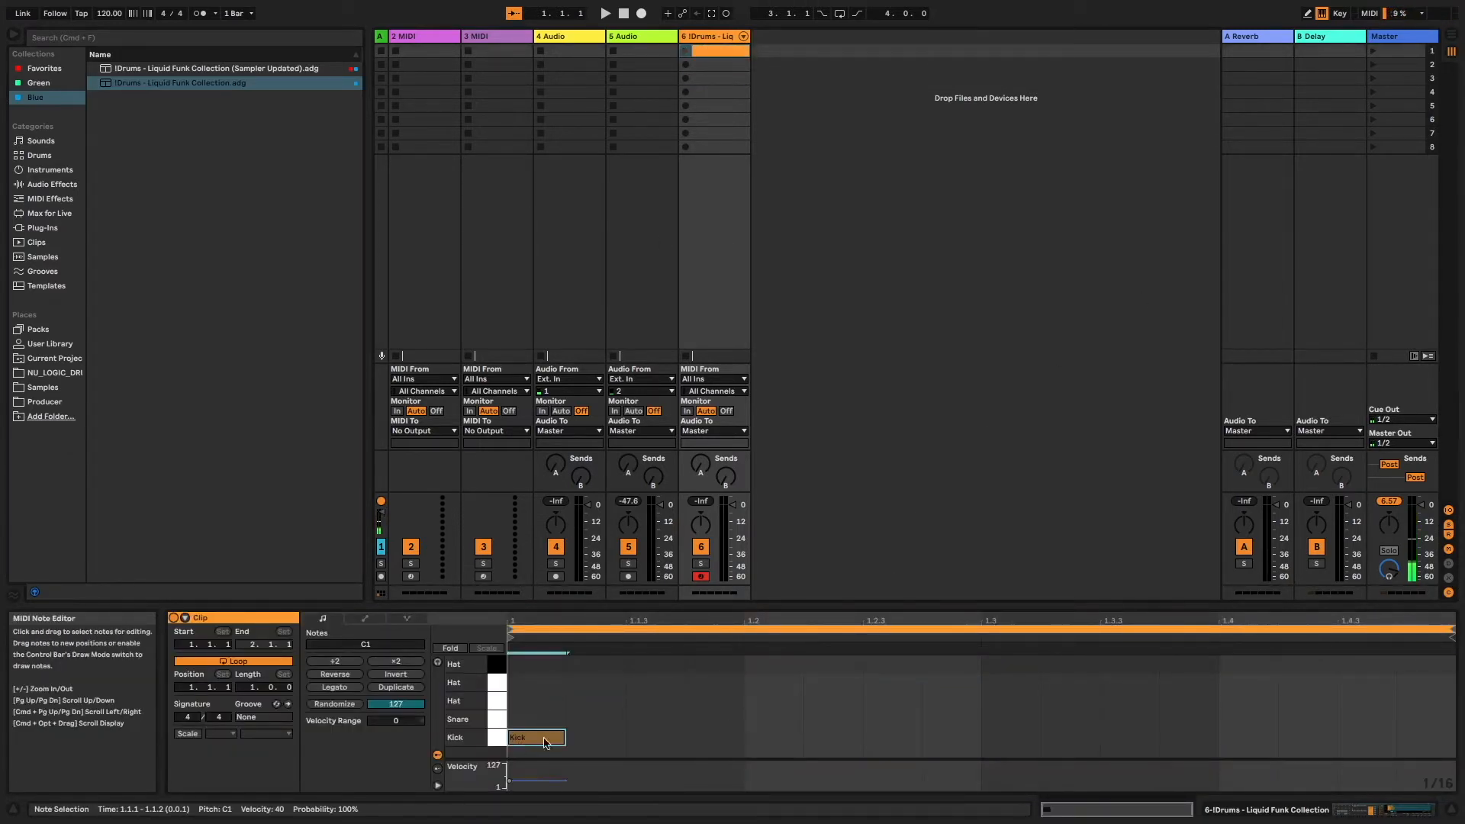
double_click(786, 720)
double_click(1129, 738)
double_click(1248, 720)
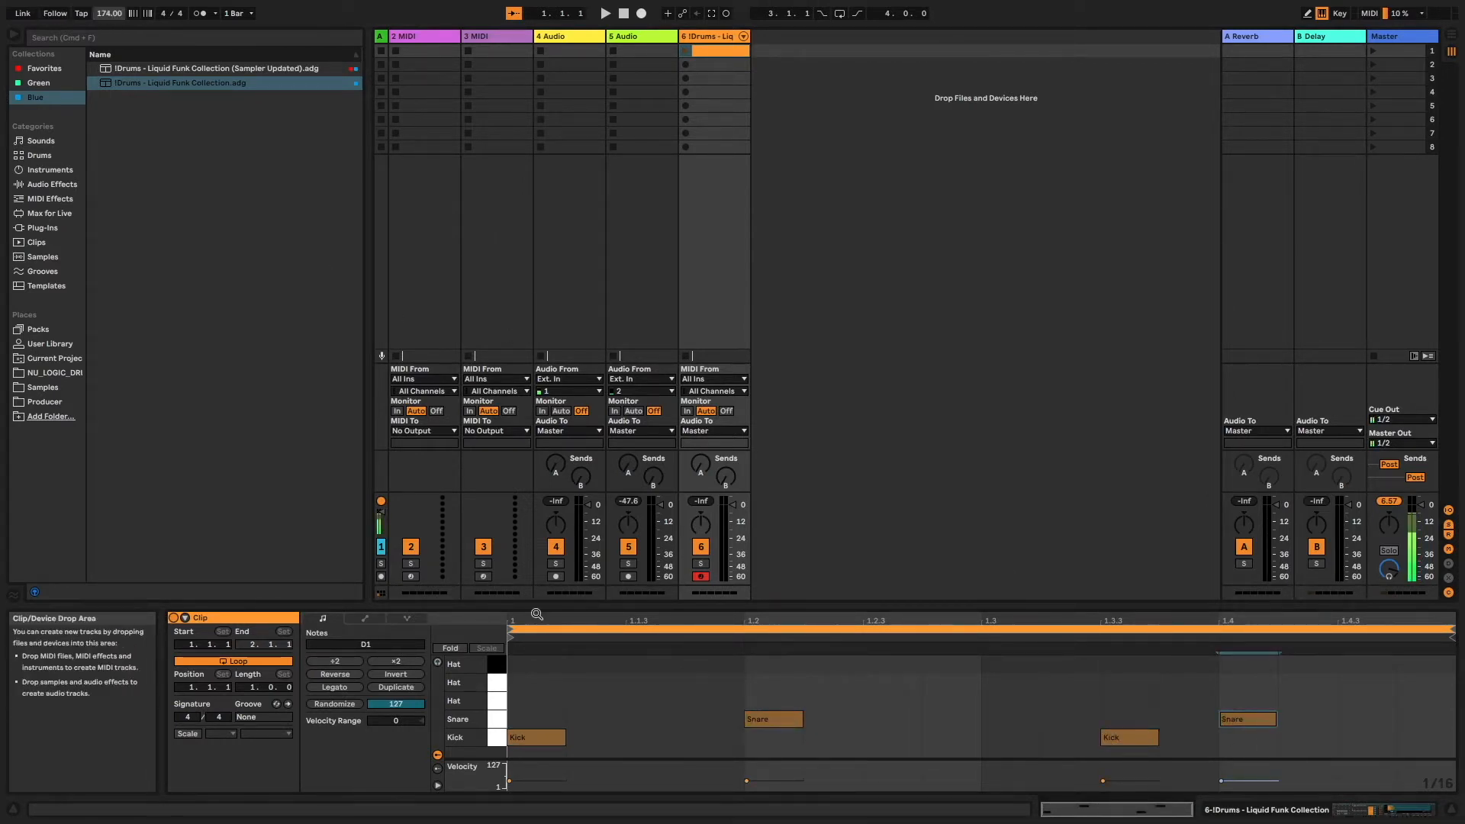
left_click(688, 52)
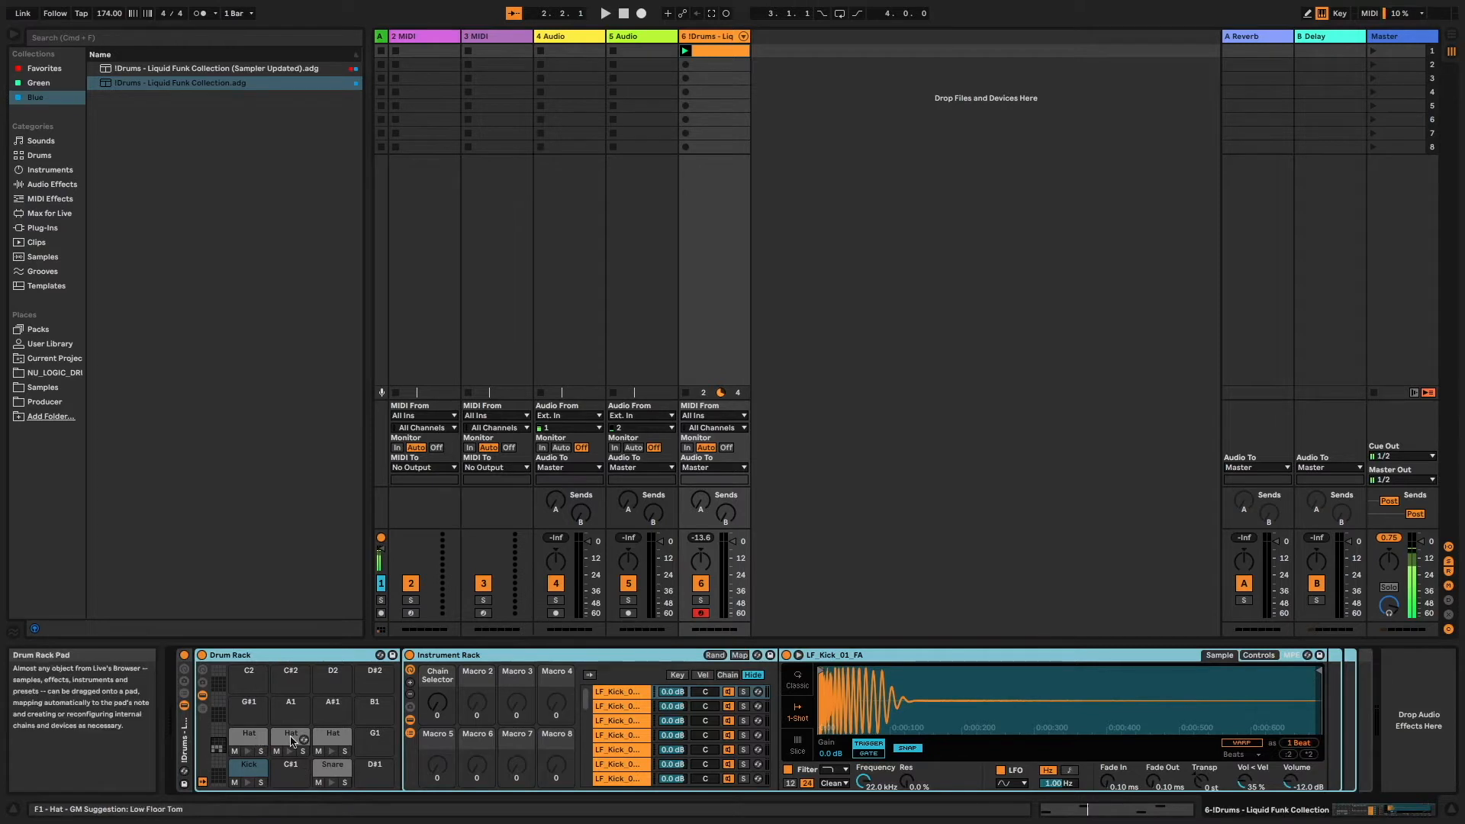
- Set the Kick pad's Chain Selector macro to 87 and display its LF_Kick_25_FA chain
left_click(251, 772)
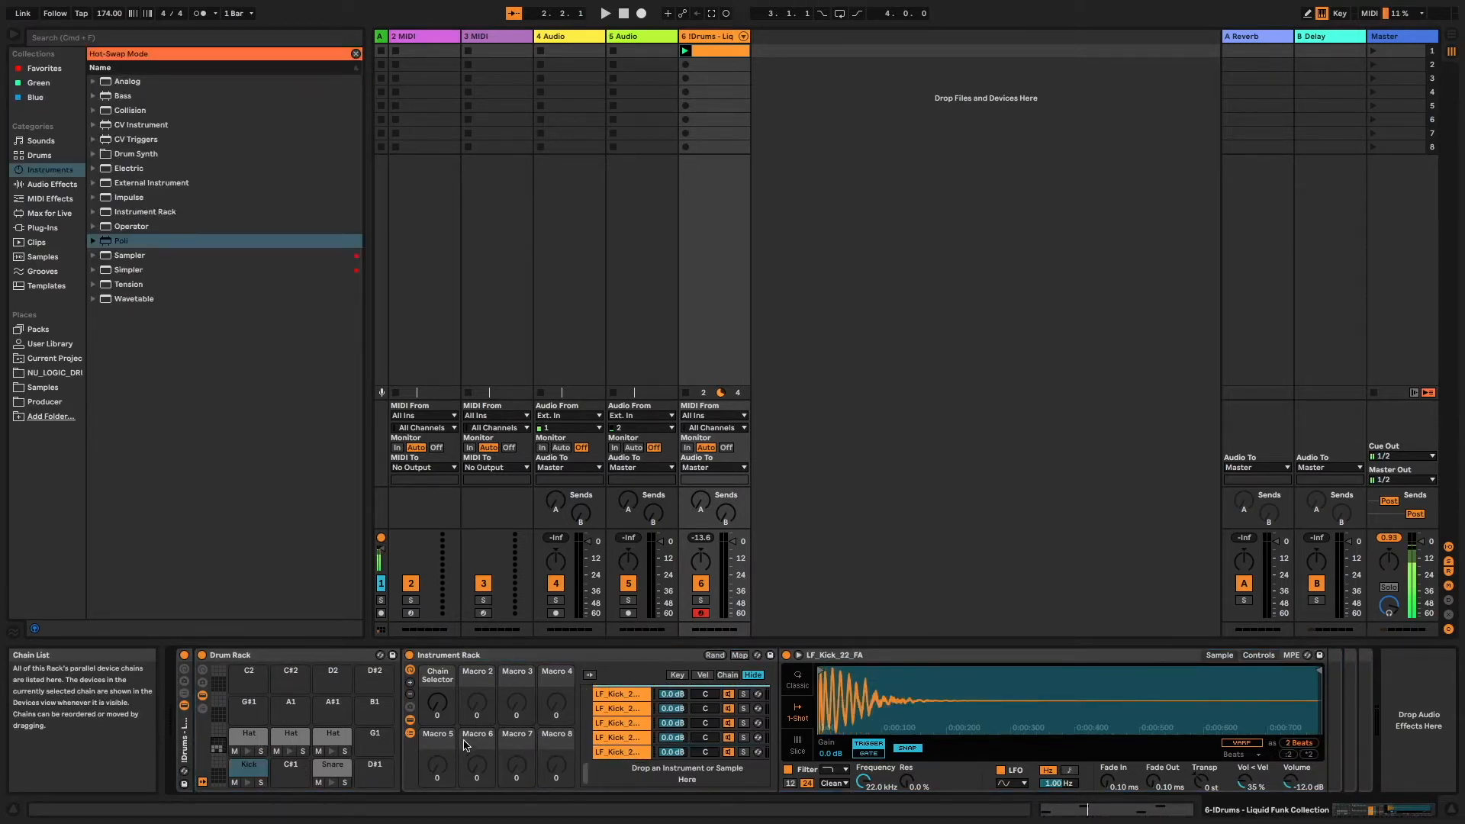
left_click_drag(438, 704, 437, 686)
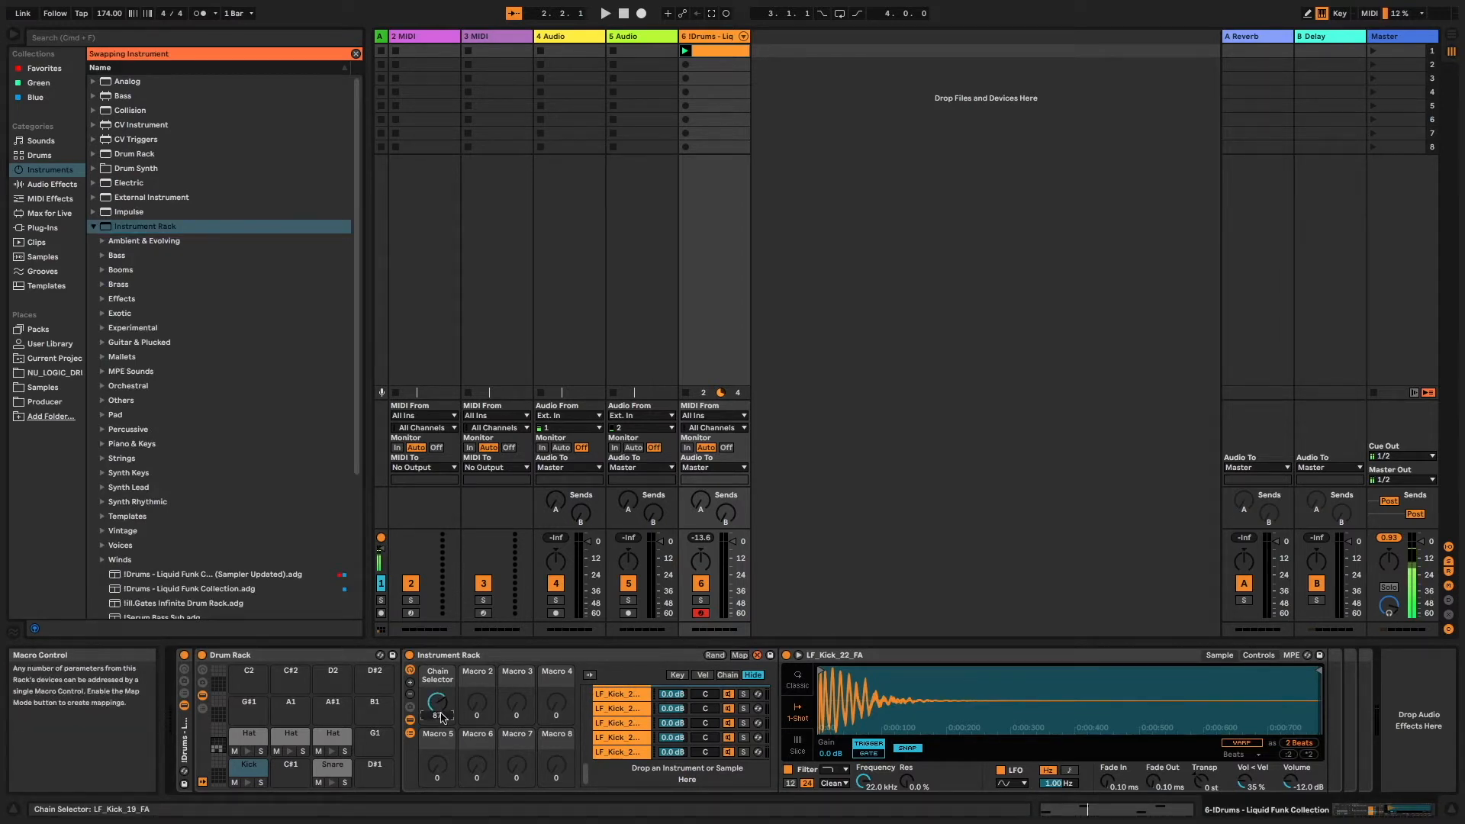
left_click(647, 725)
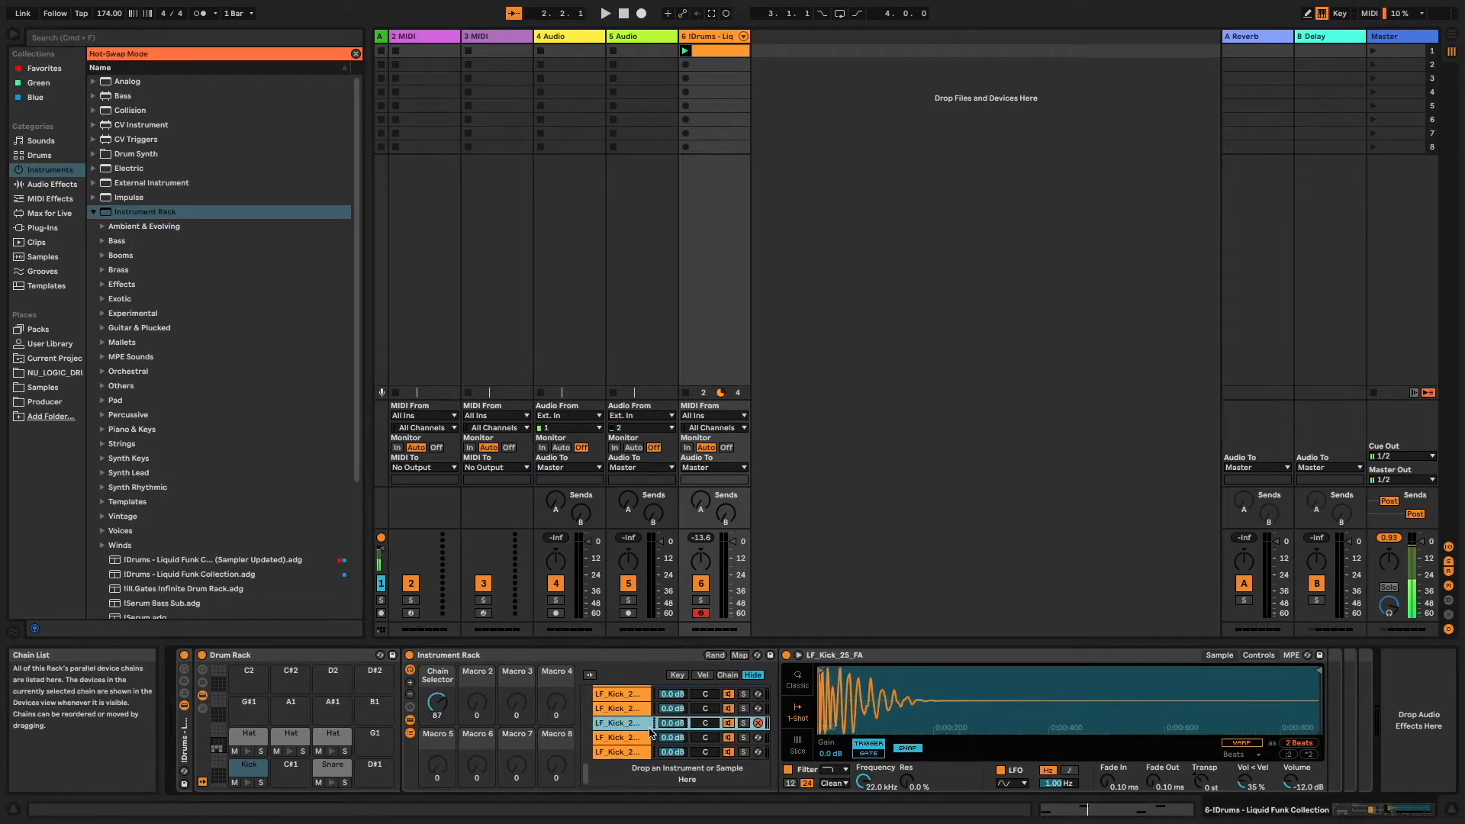
left_click(758, 723)
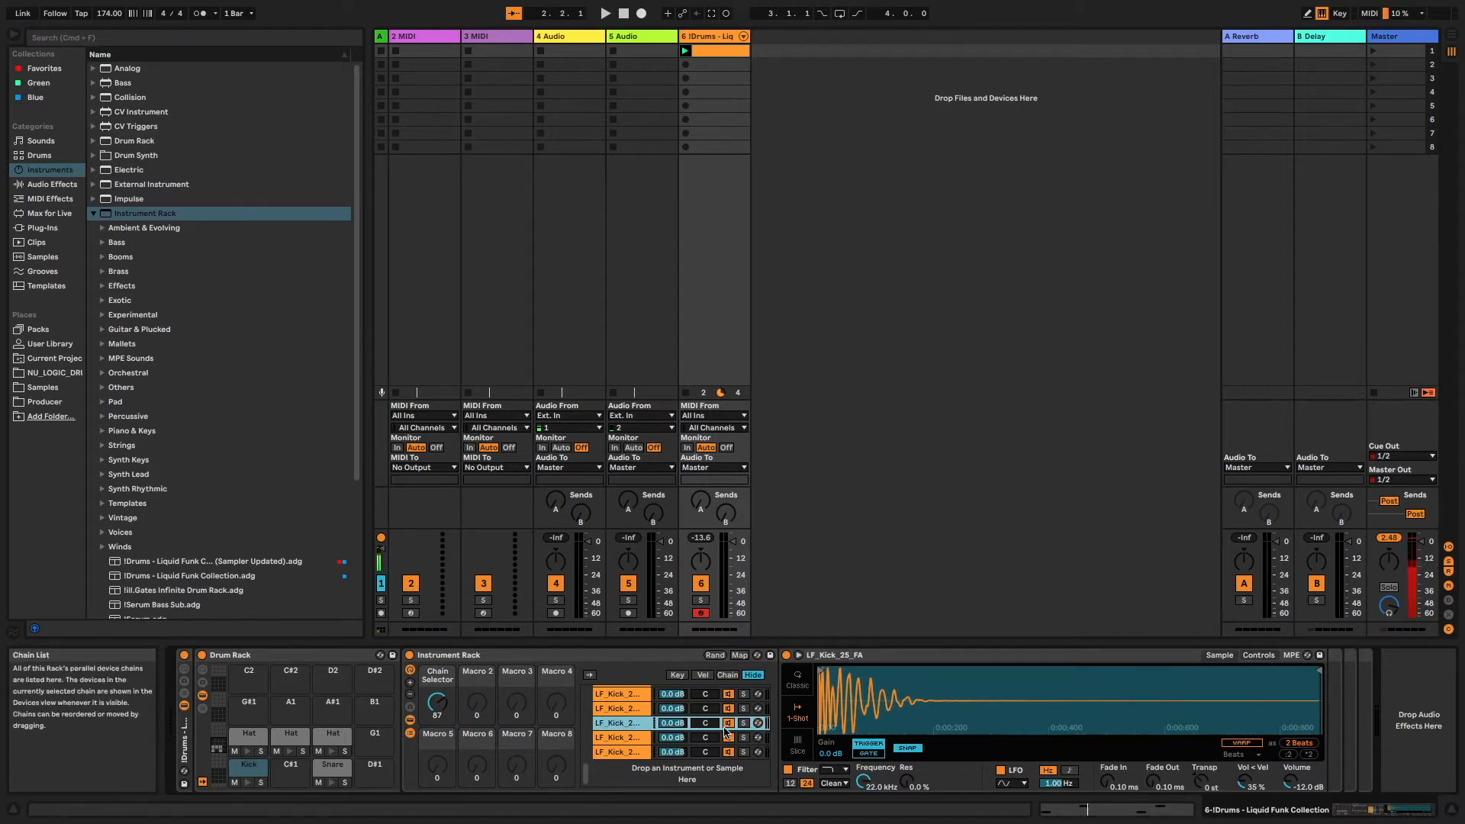
- Look through the Kick pad's list of sample chains and view the LF_Kick_12_FA waveform
scroll(666, 728, "up", 3)
scroll(665, 727, "up", 2)
left_click(647, 708)
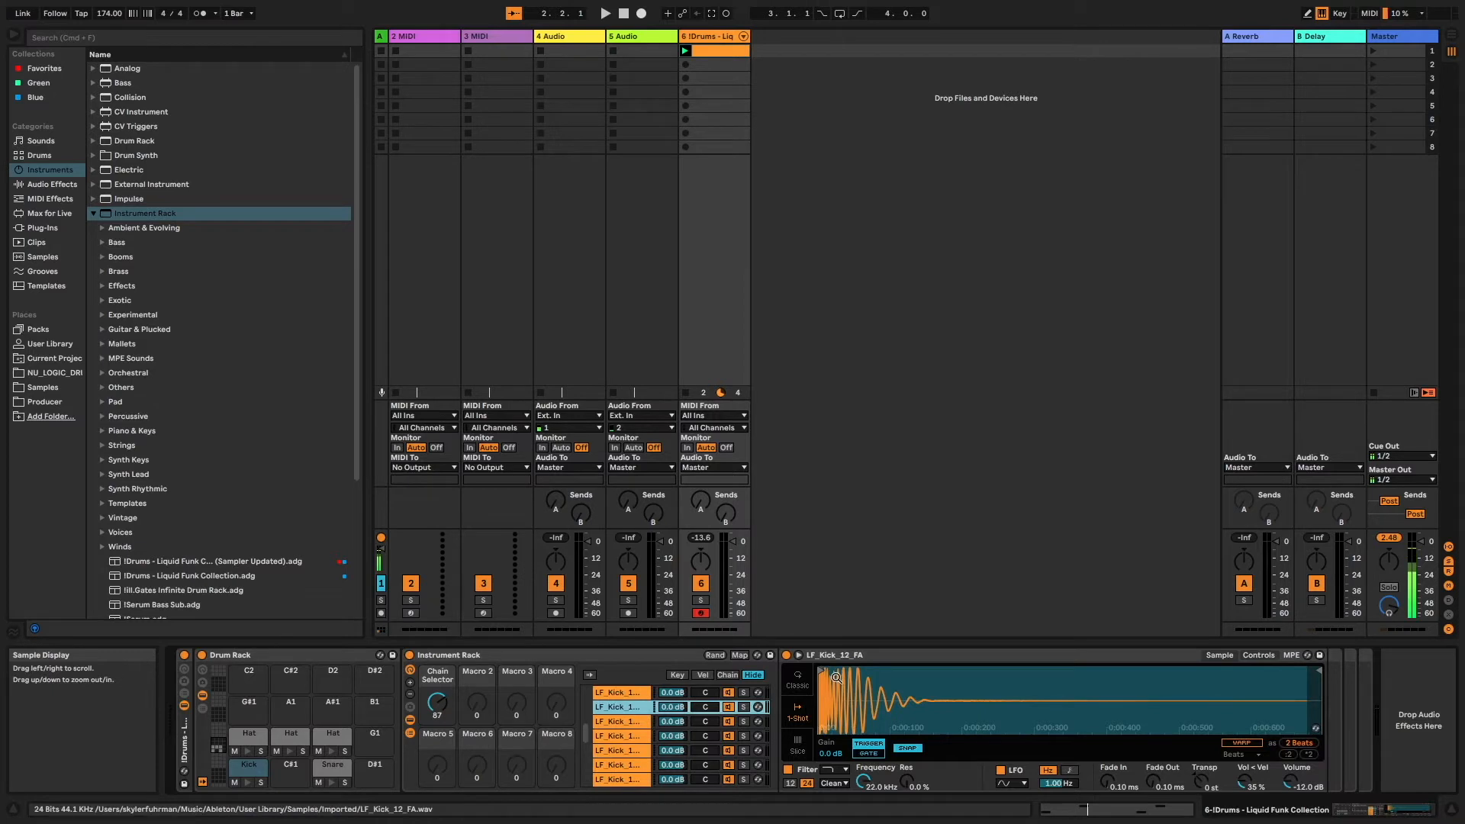
scroll(607, 726, "down", 3)
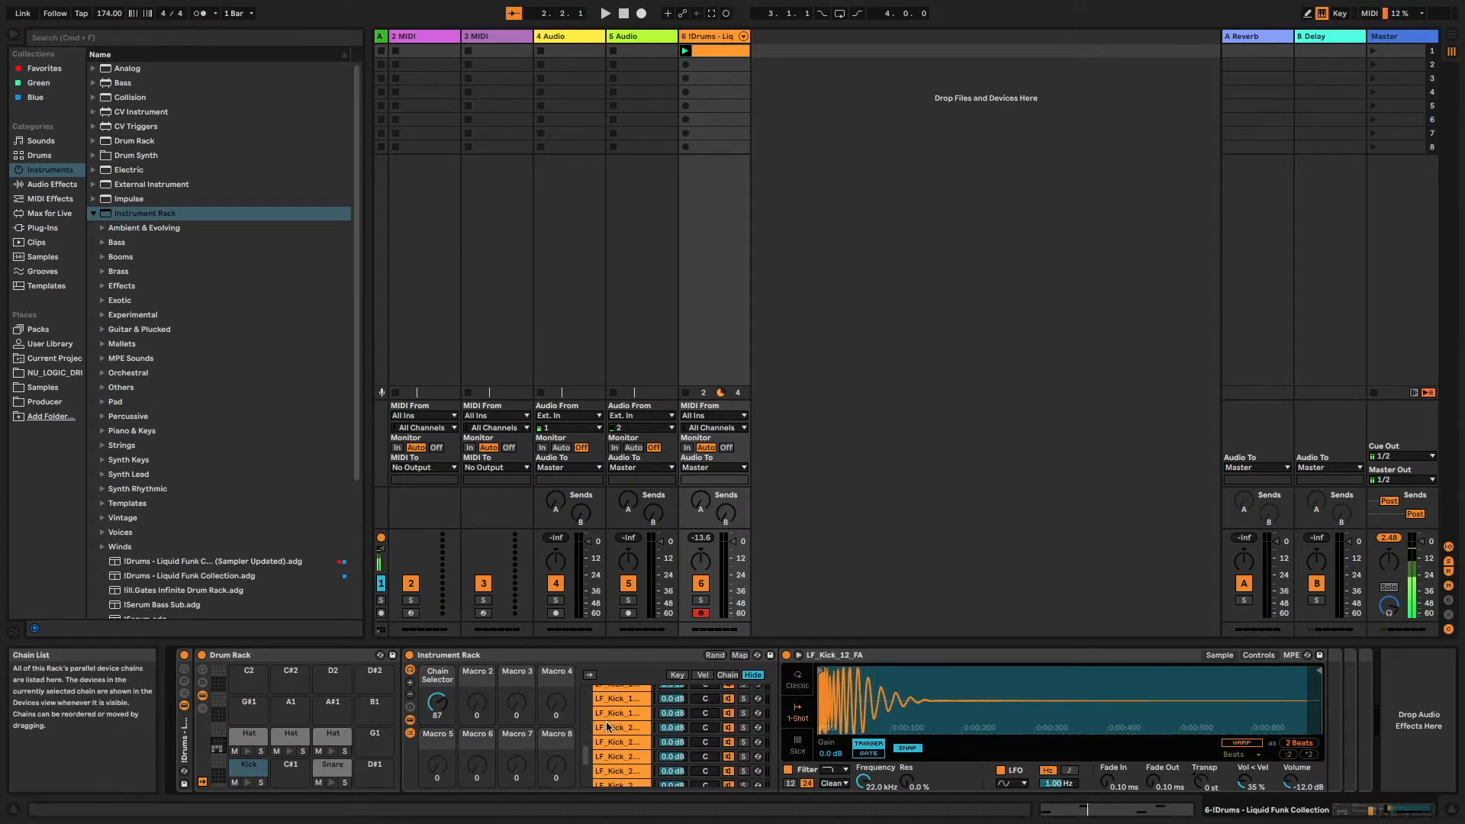
scroll(608, 726, "down", 3)
scroll(608, 726, "up", 3)
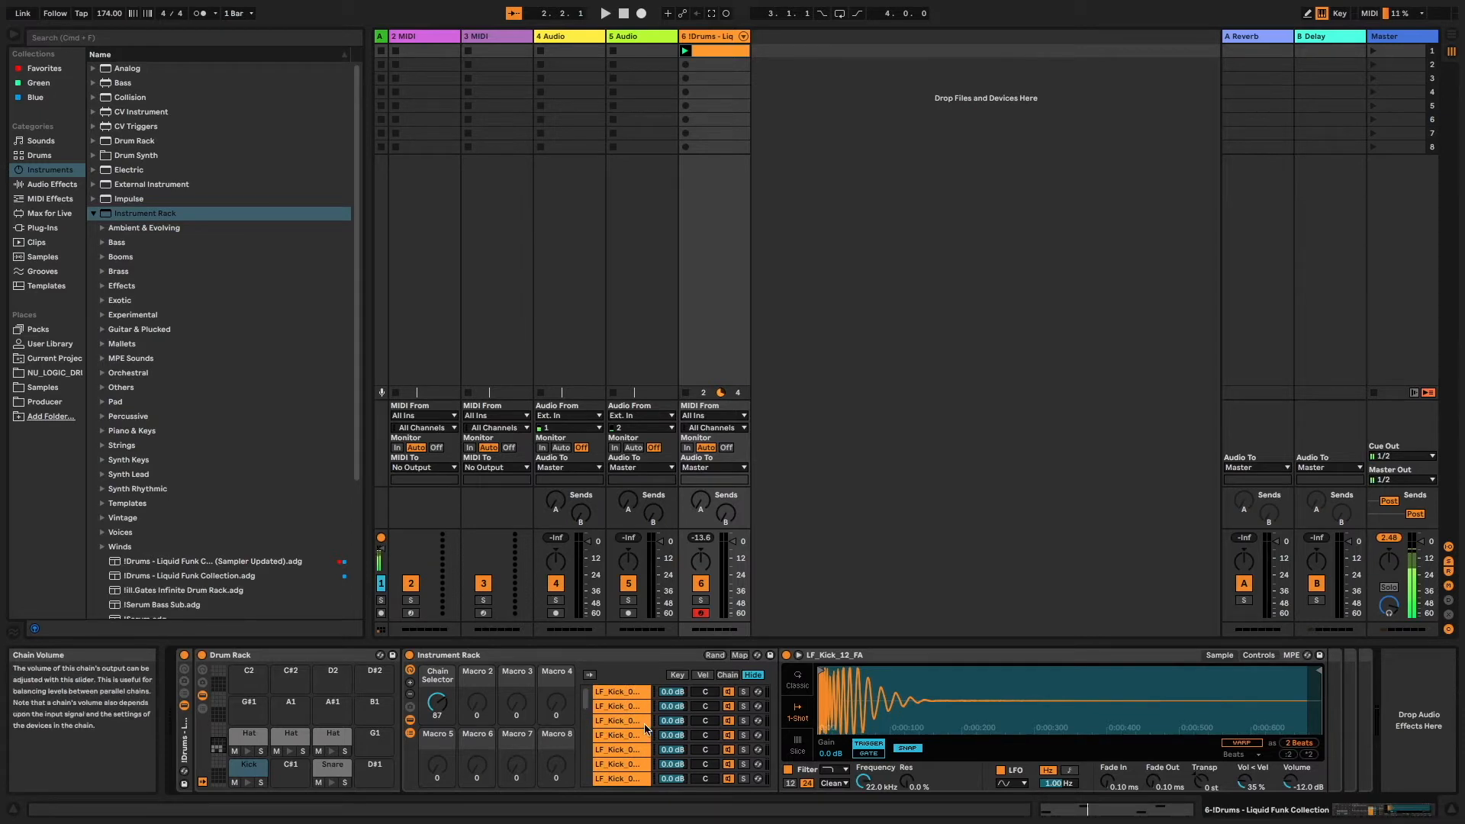
scroll(635, 717, "down", 3)
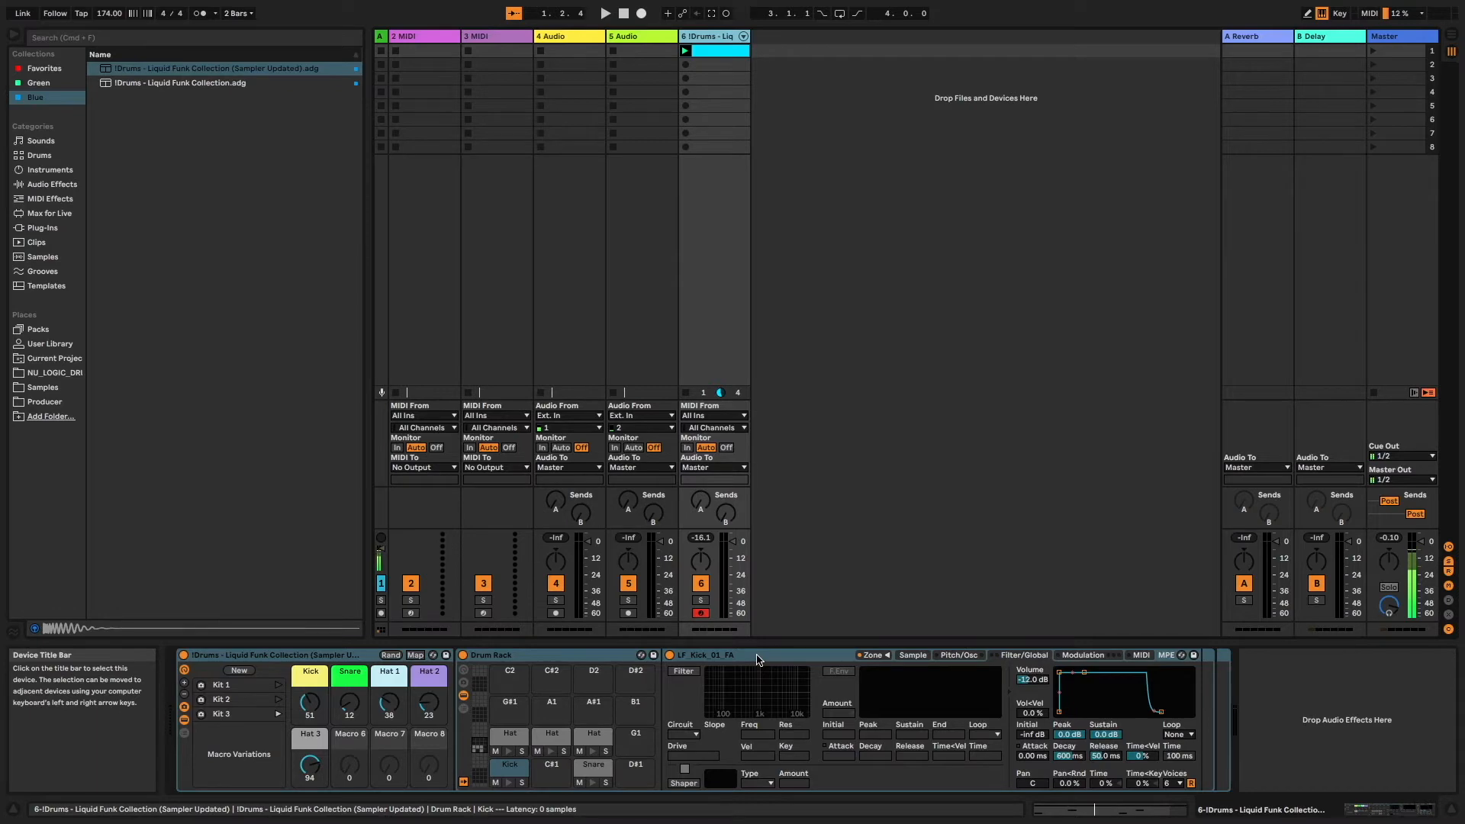
- Open the zone editor of the Kick pad's Sampler and show the sample select ranges
left_click(863, 656)
left_click(865, 656)
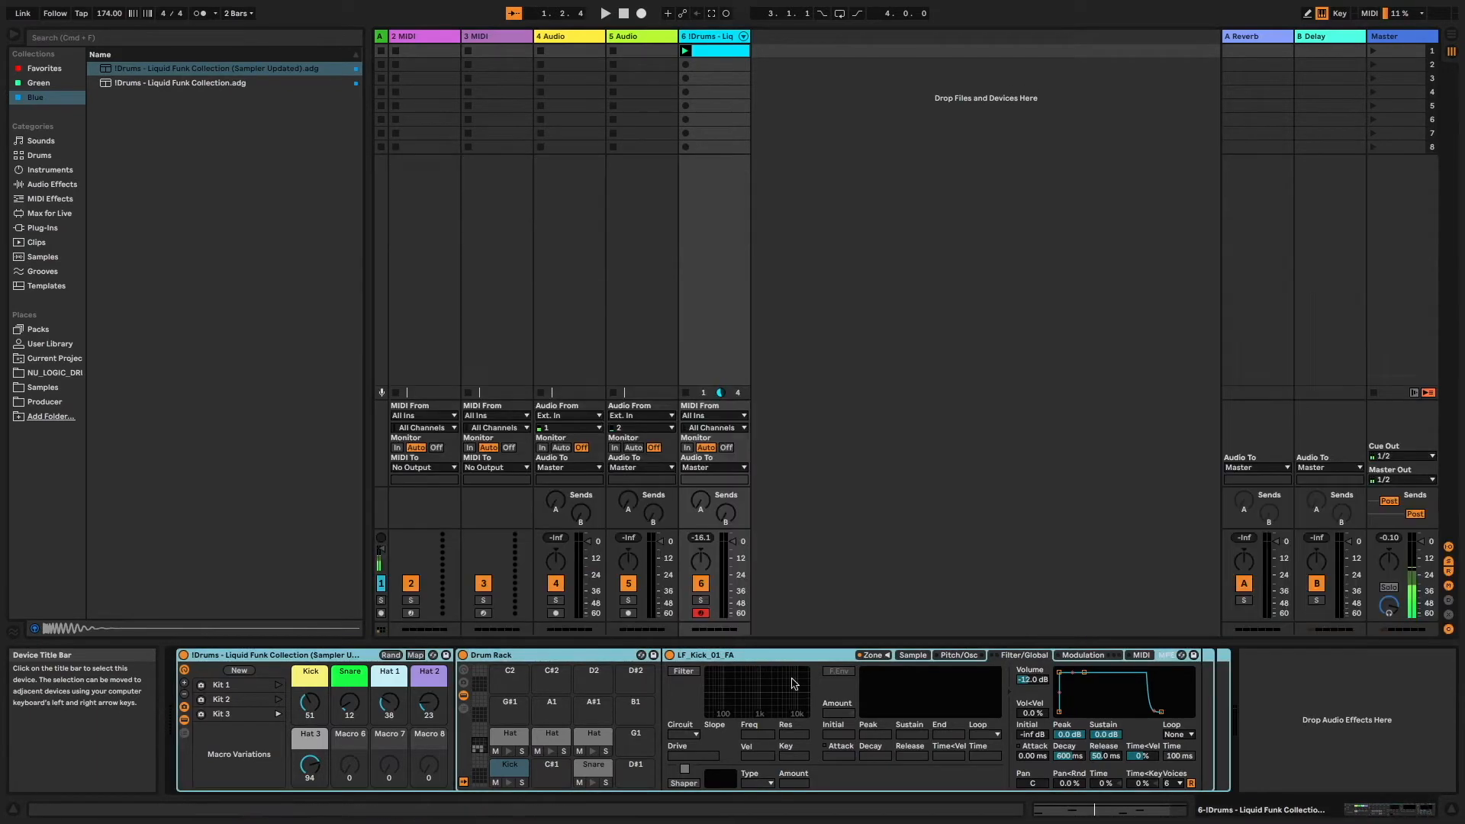
left_click(551, 766)
left_click(511, 766)
left_click(865, 656)
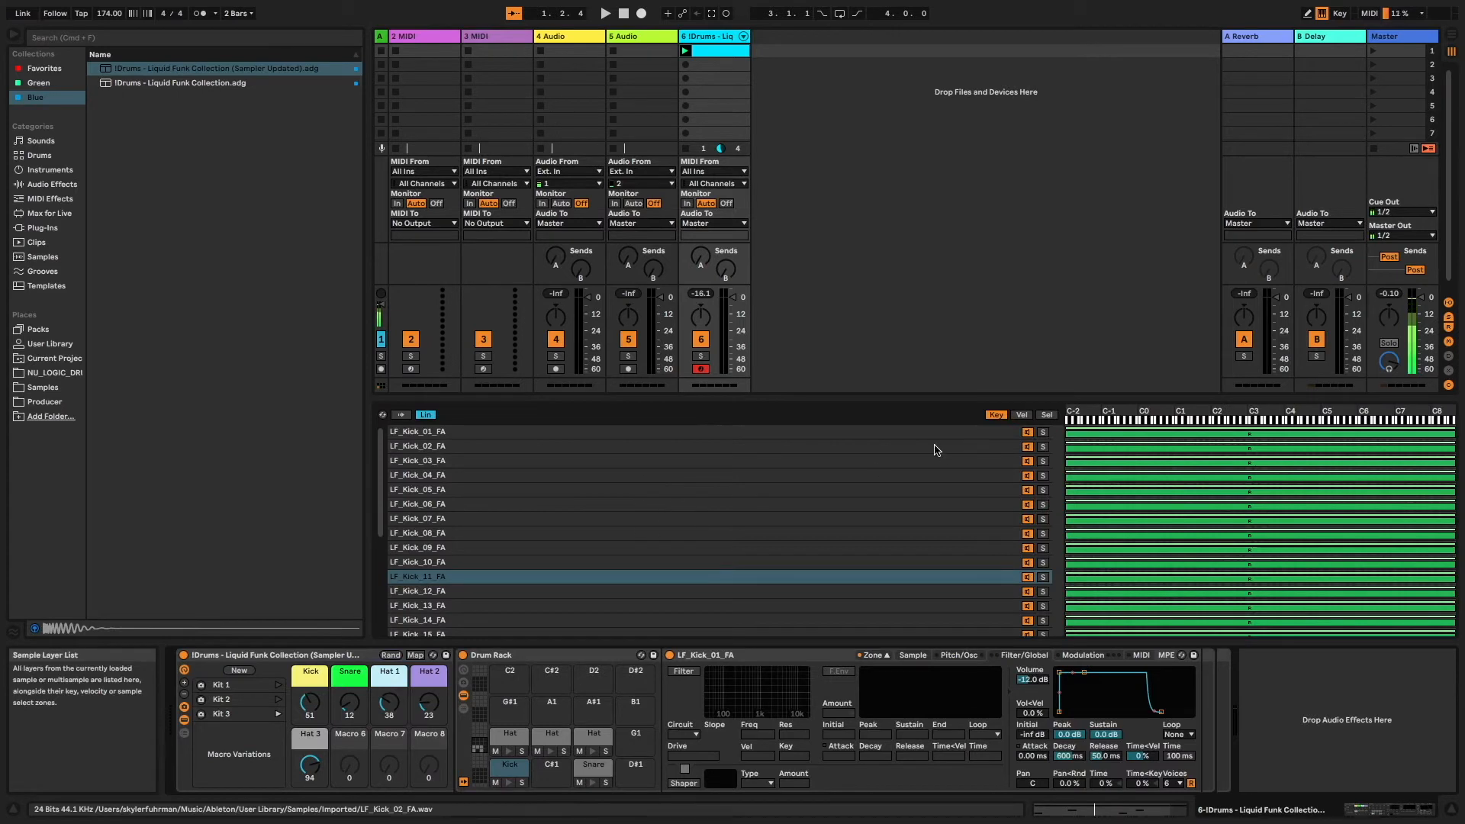
left_click(1047, 414)
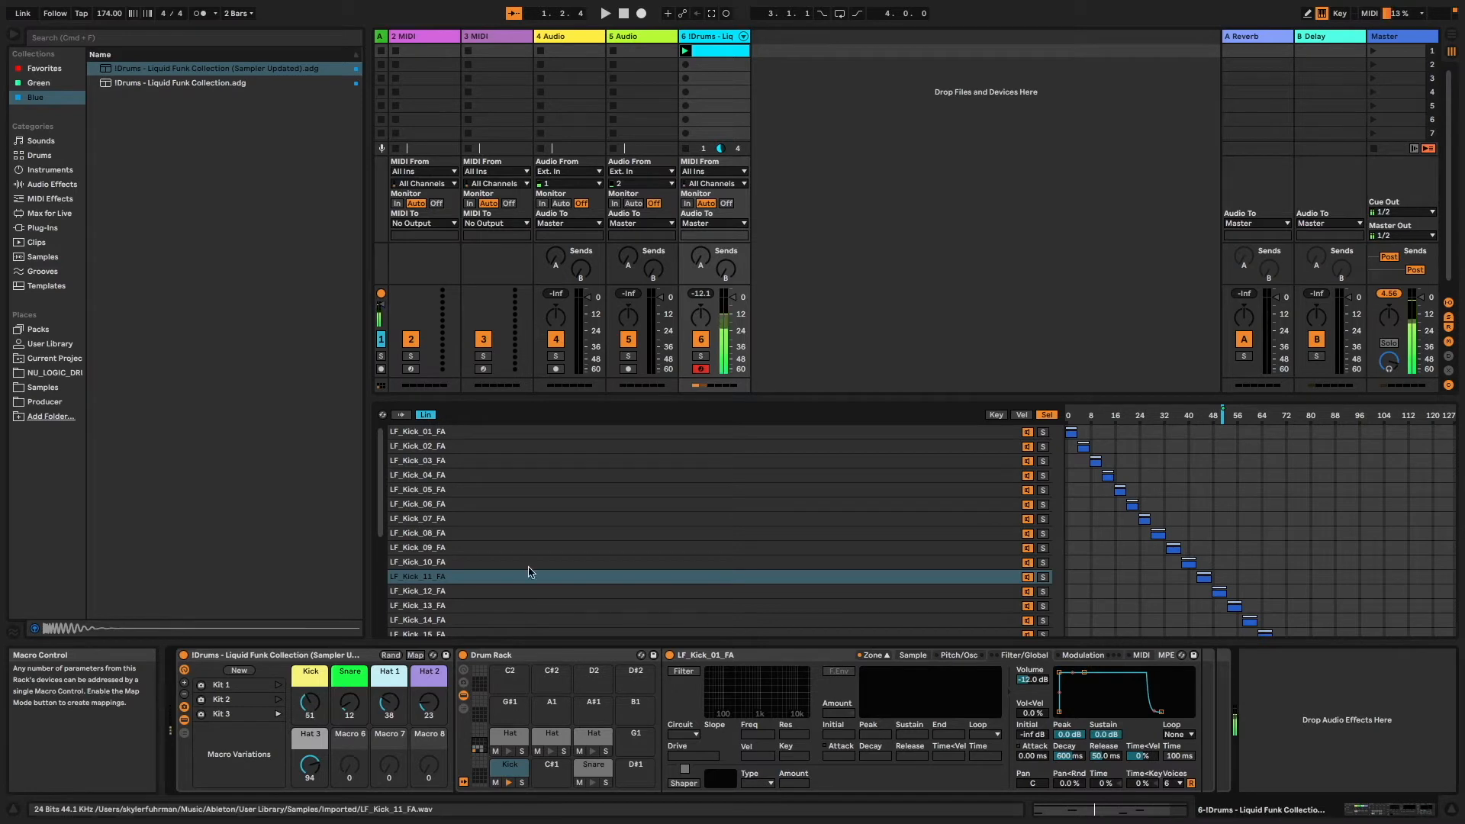
- Set the drum rack's Kick macro to 8 and its Snare macro to 94
left_click_drag(306, 714, 309, 726)
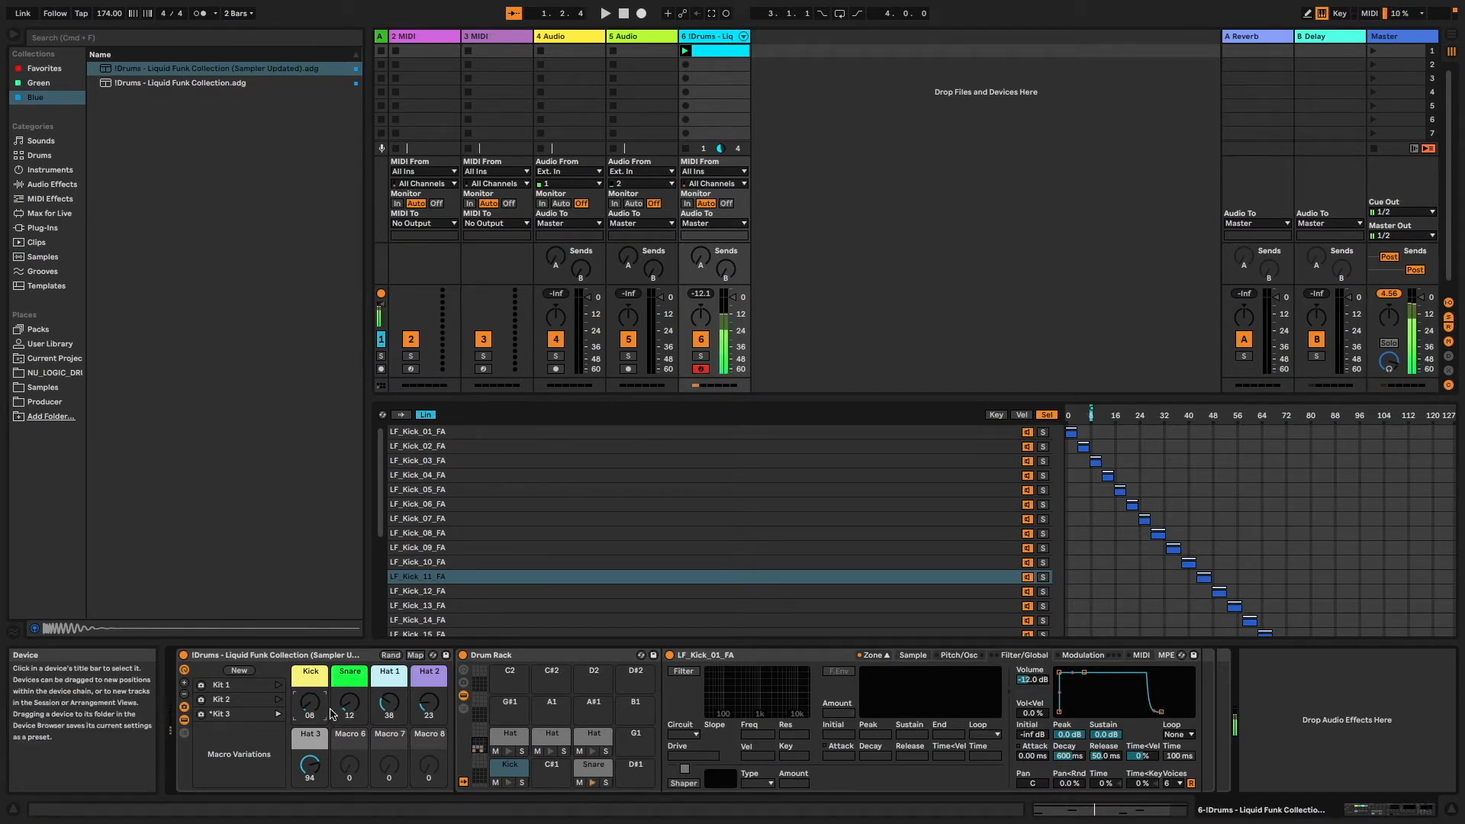
left_click_drag(350, 705, 350, 700)
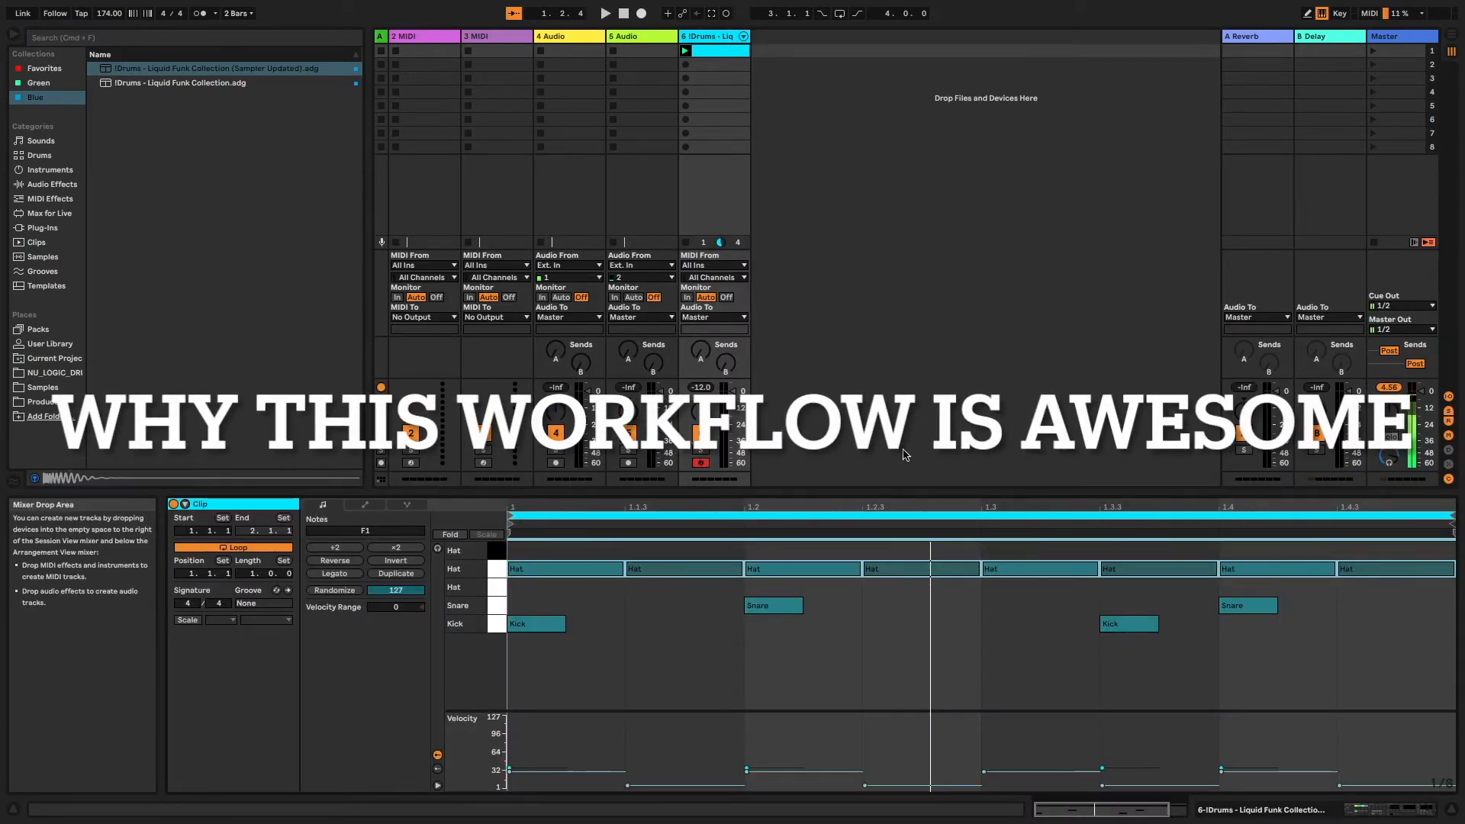
- Play the drum clip, show the track's devices and randomize the drum rack's macros repeatedly
key("space")
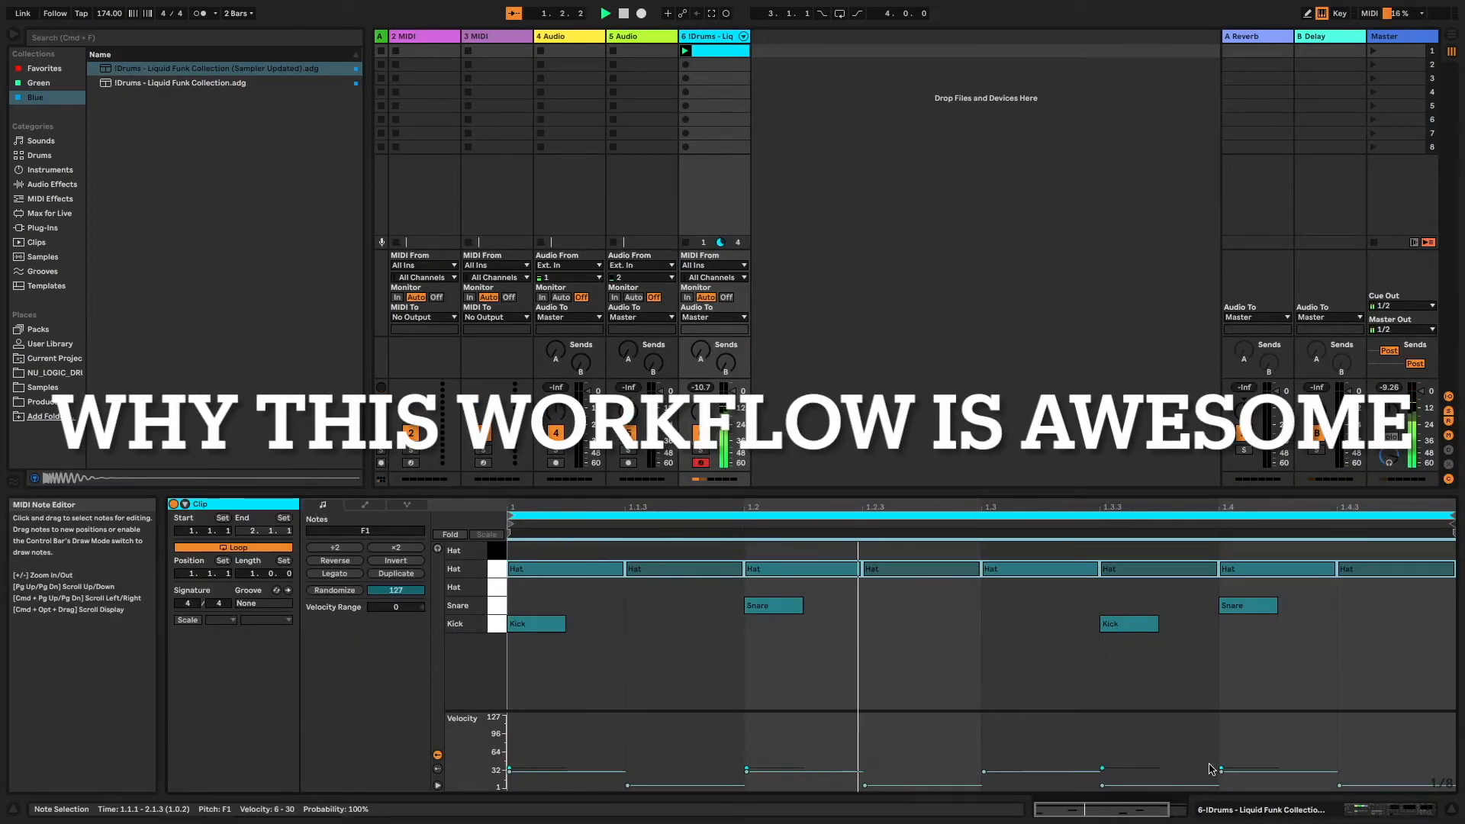
left_click(1404, 805)
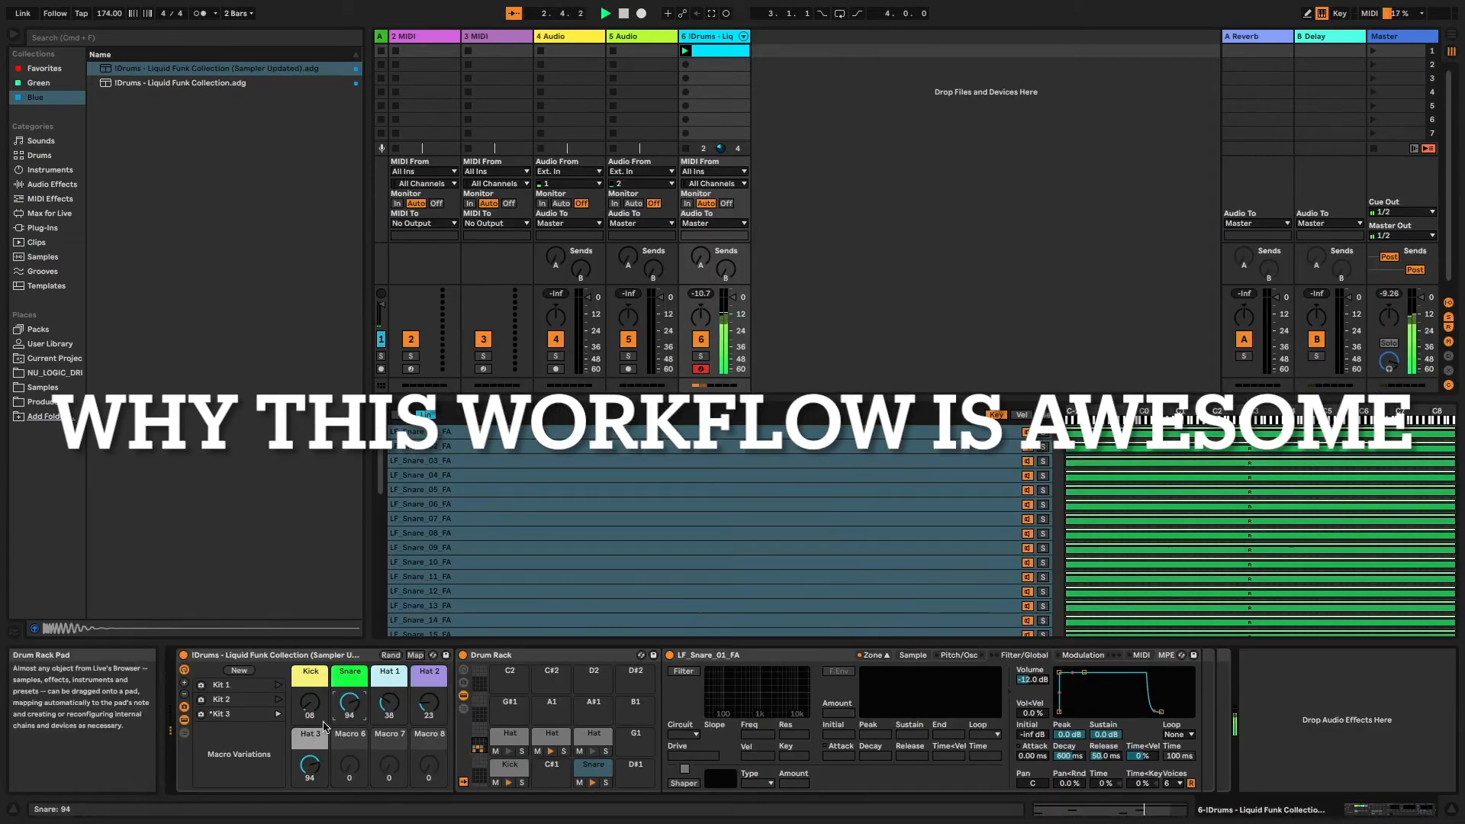
left_click(390, 655)
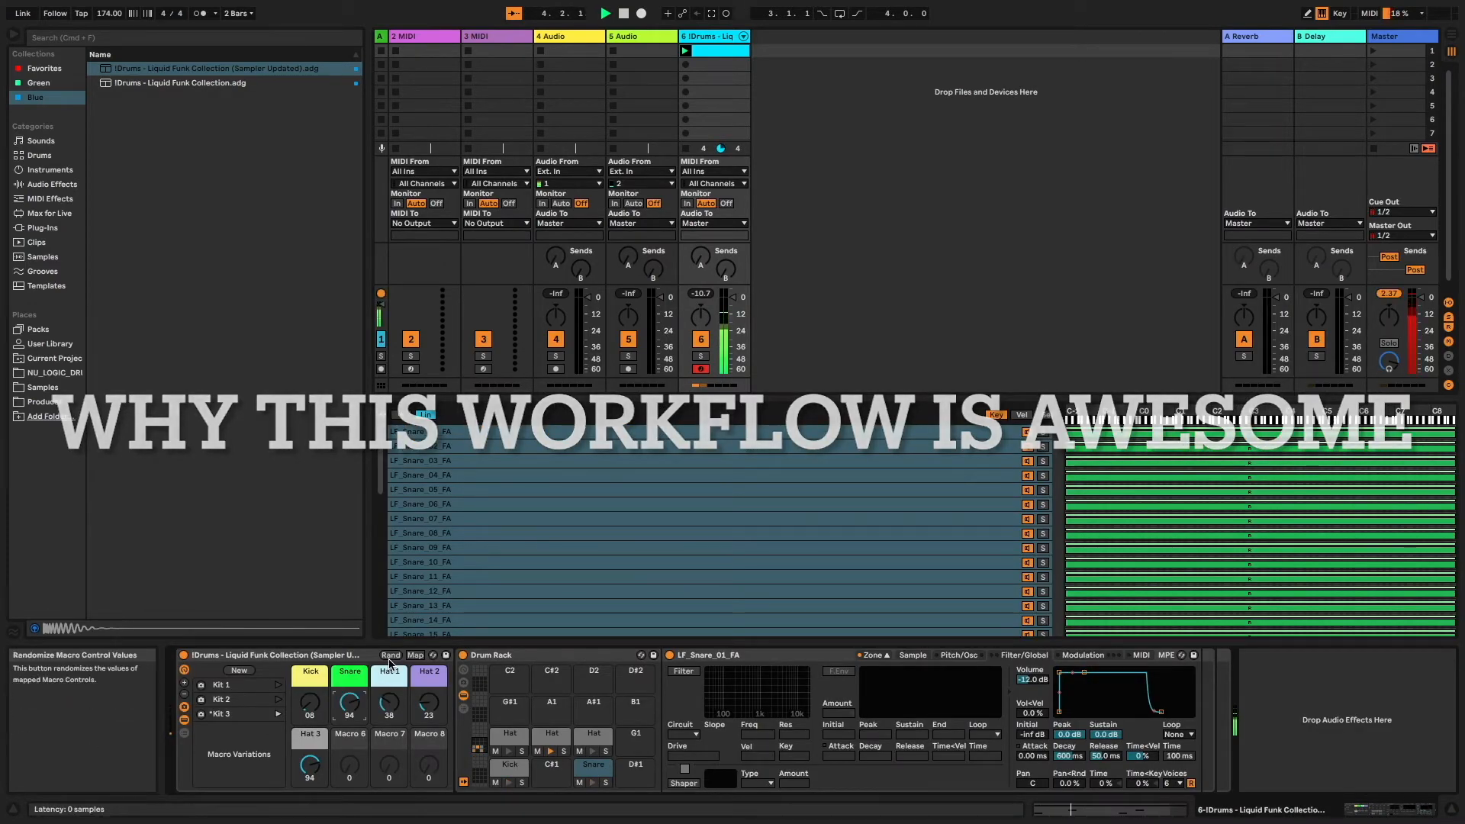
left_click(390, 656)
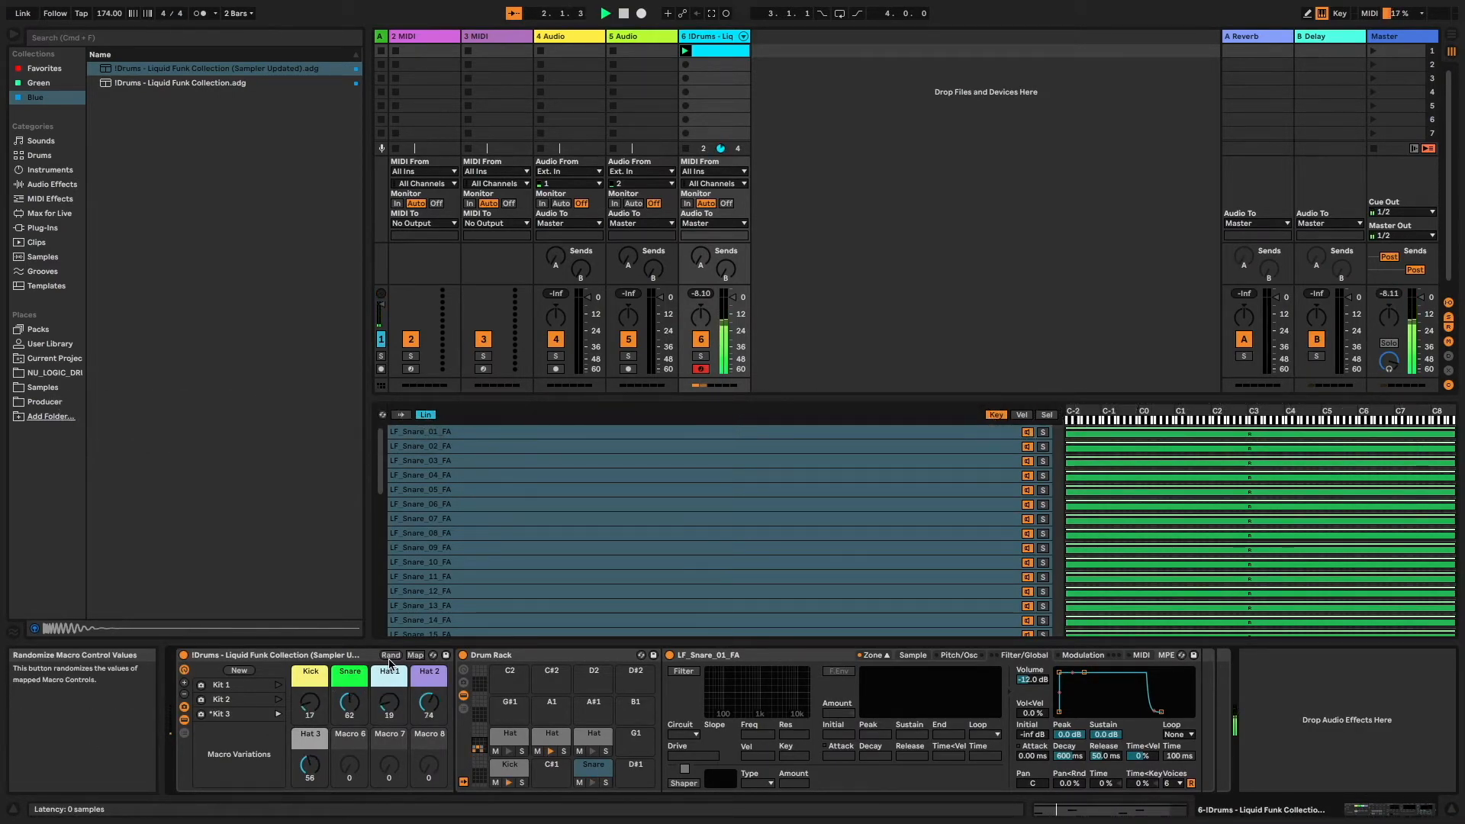
left_click(390, 655)
left_click(390, 655)
left_click(390, 655)
left_click(390, 656)
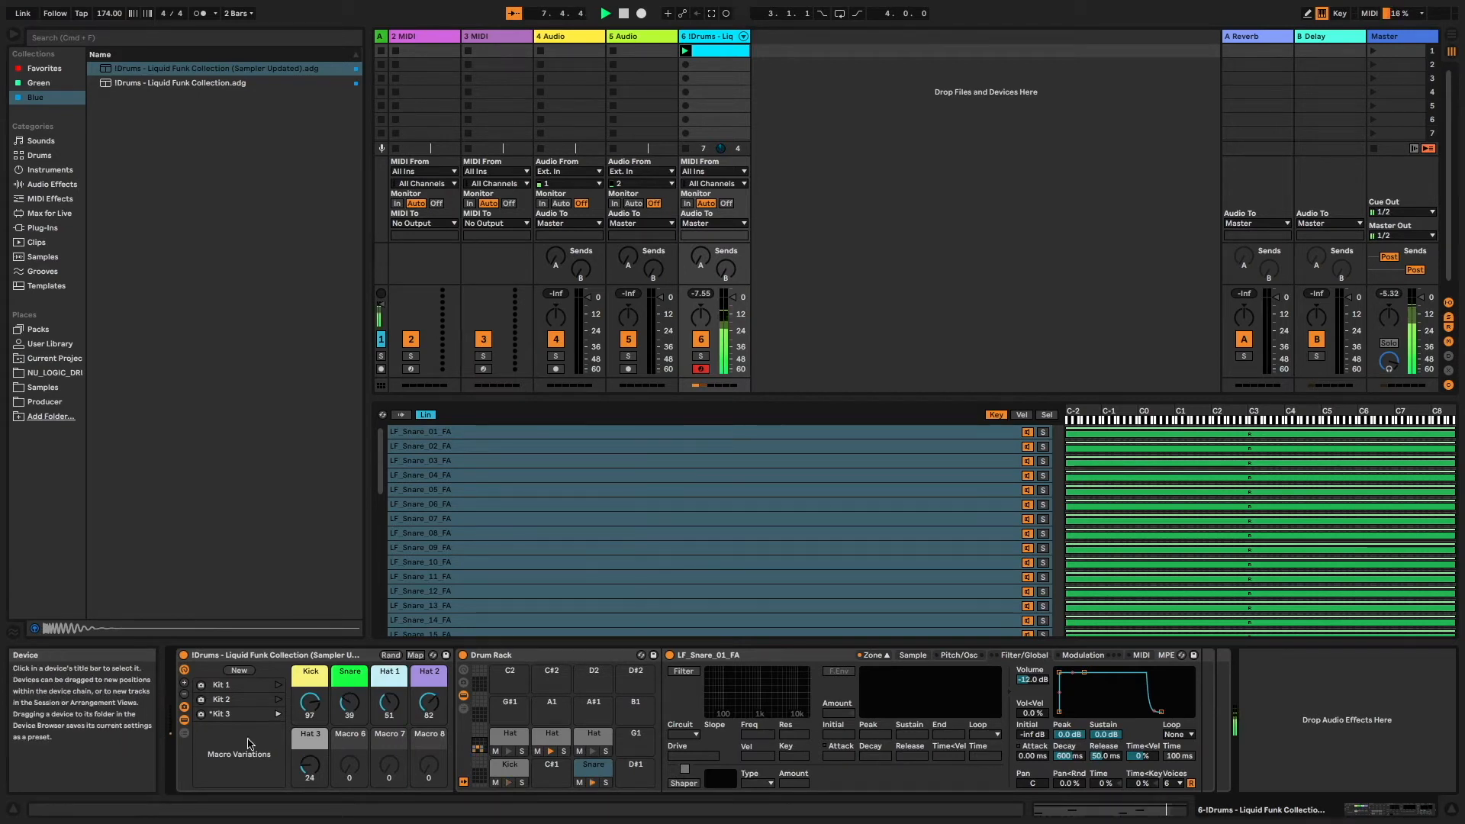
- Store the randomized macro settings as a new macro variation named Kit 4
left_click(244, 672)
left_click(236, 730)
key("super+r")
type("K")
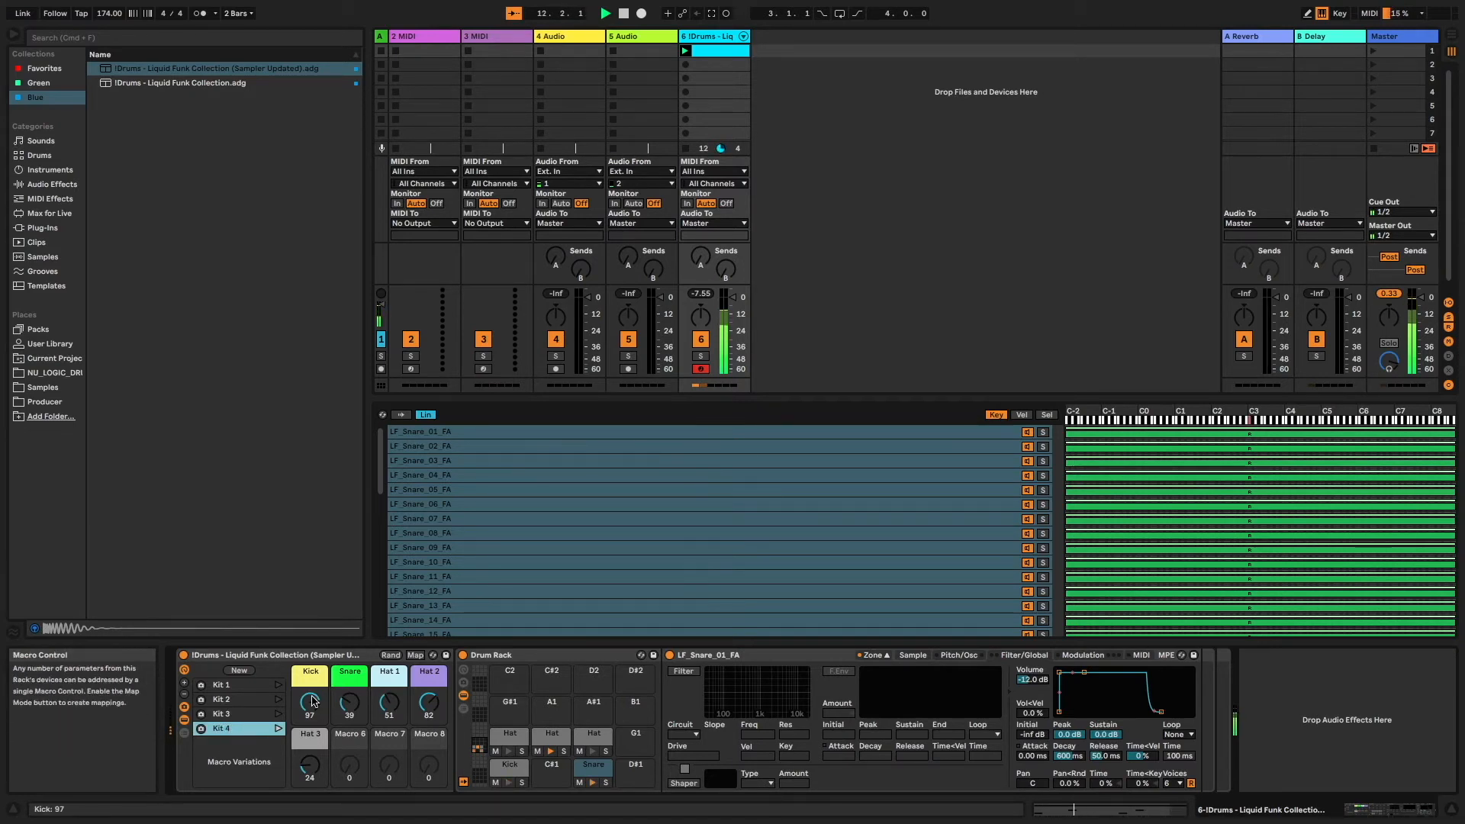
- Recall the macro variations Kit 1, Kit 2 and Kit 3 in turn and close the zone editor
left_click(279, 686)
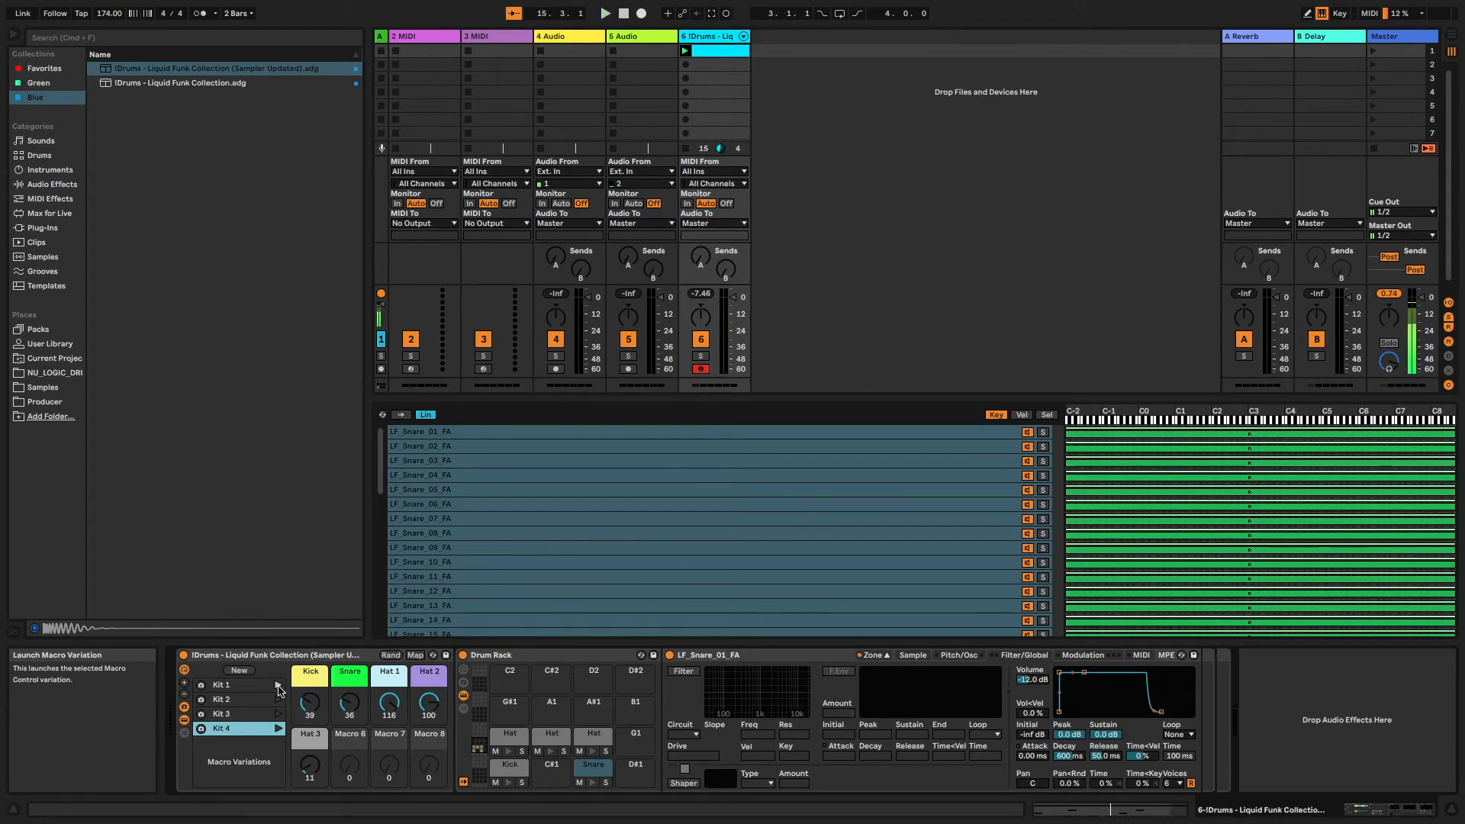
left_click(279, 703)
left_click(278, 713)
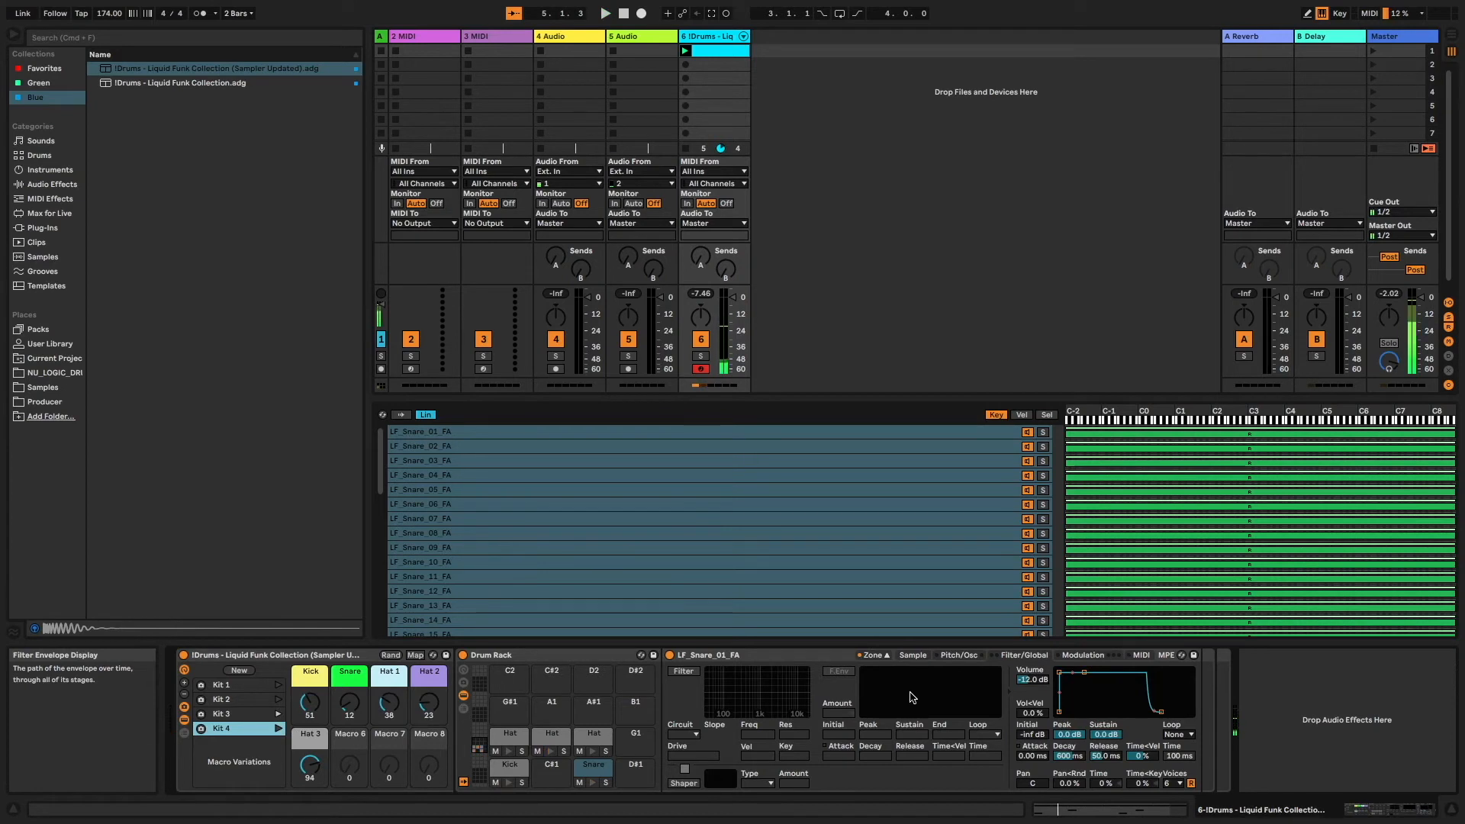
left_click(872, 655)
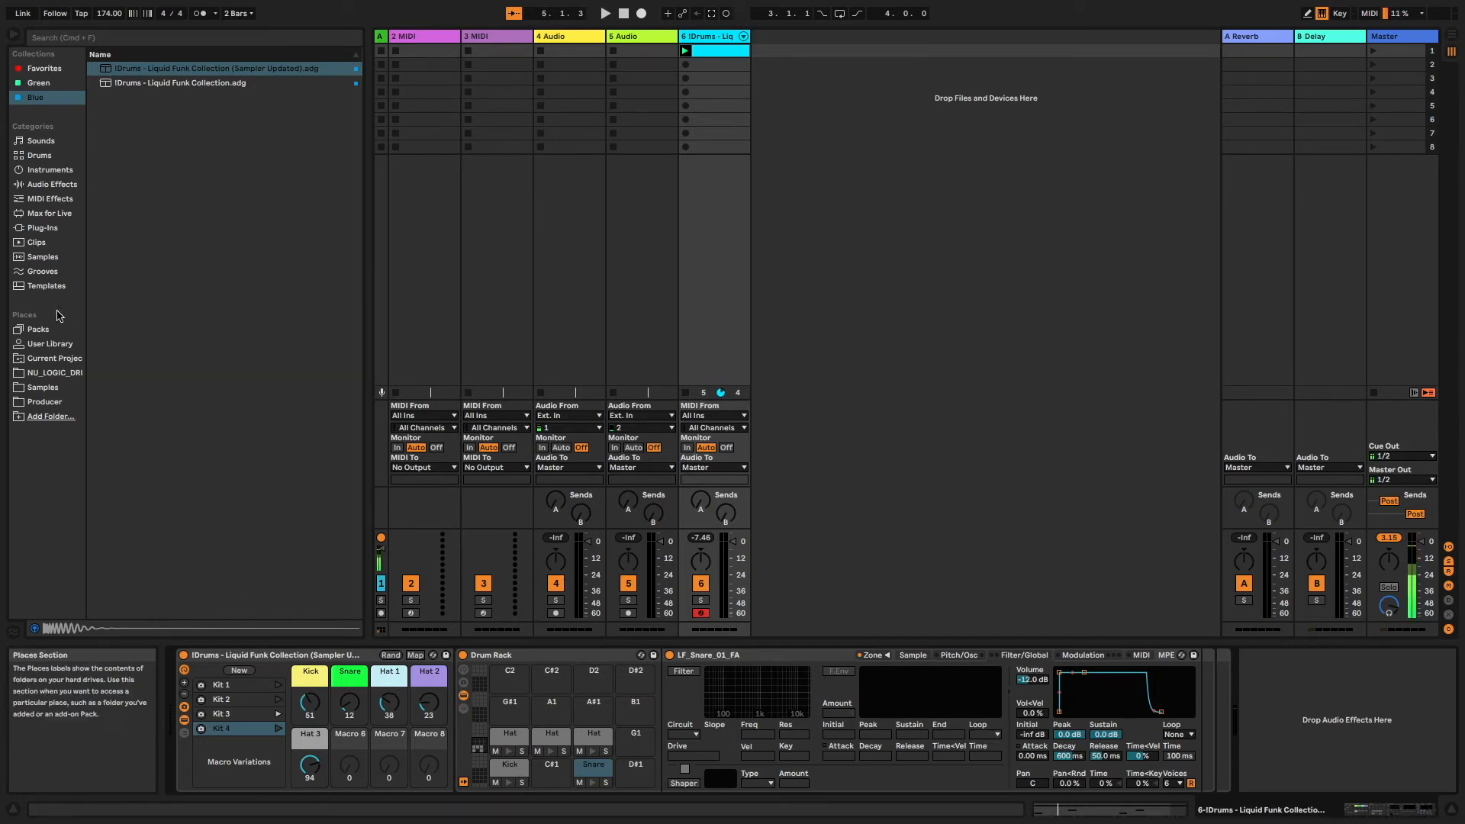
- Load LF_Kick_26_FA.wav from the Drums - Kick Liquid sample folder onto the Kick pad and collapse the folder
left_click(44, 387)
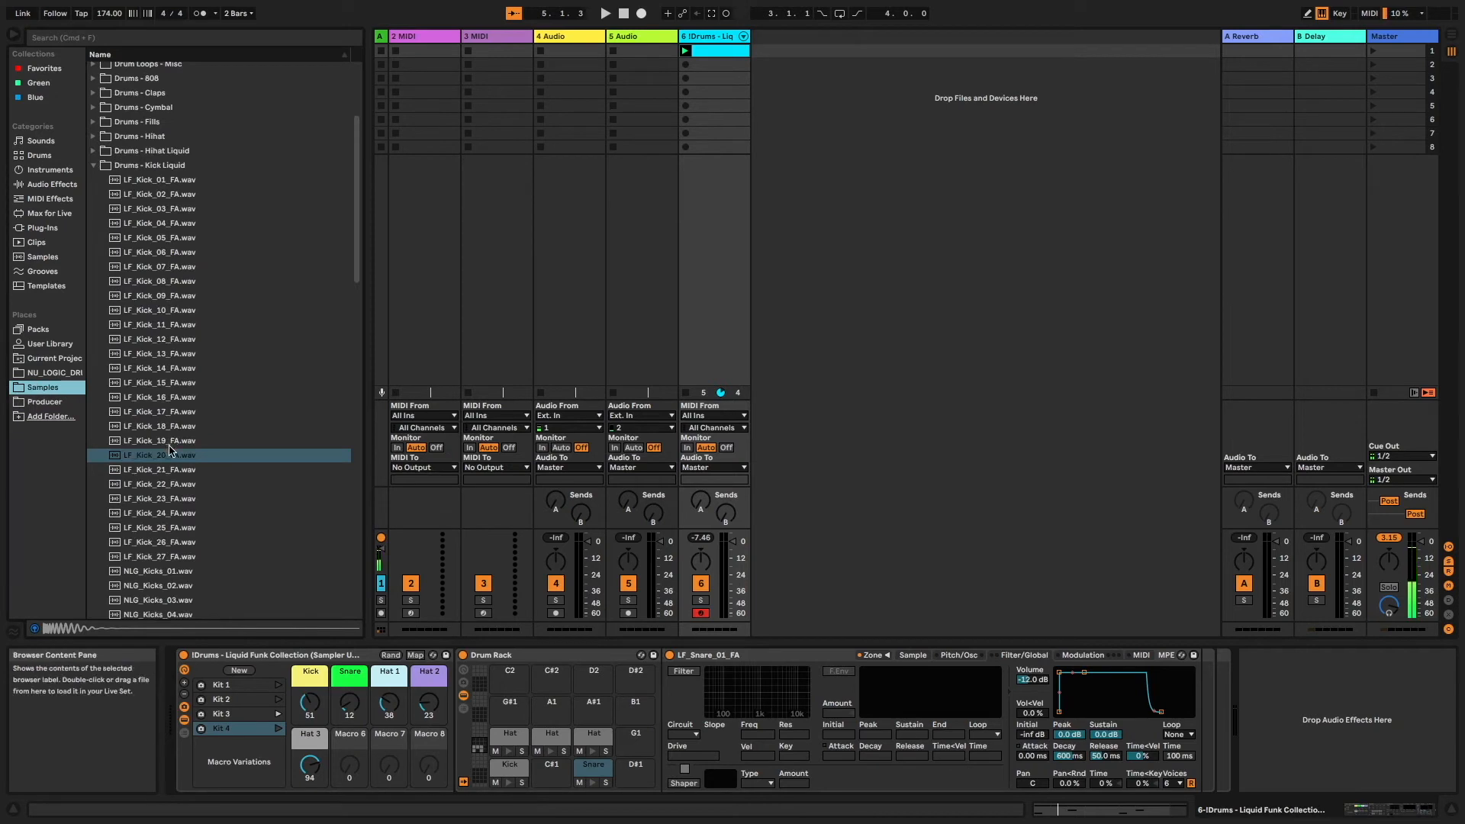
scroll(180, 481, "down", 2)
left_click(191, 508)
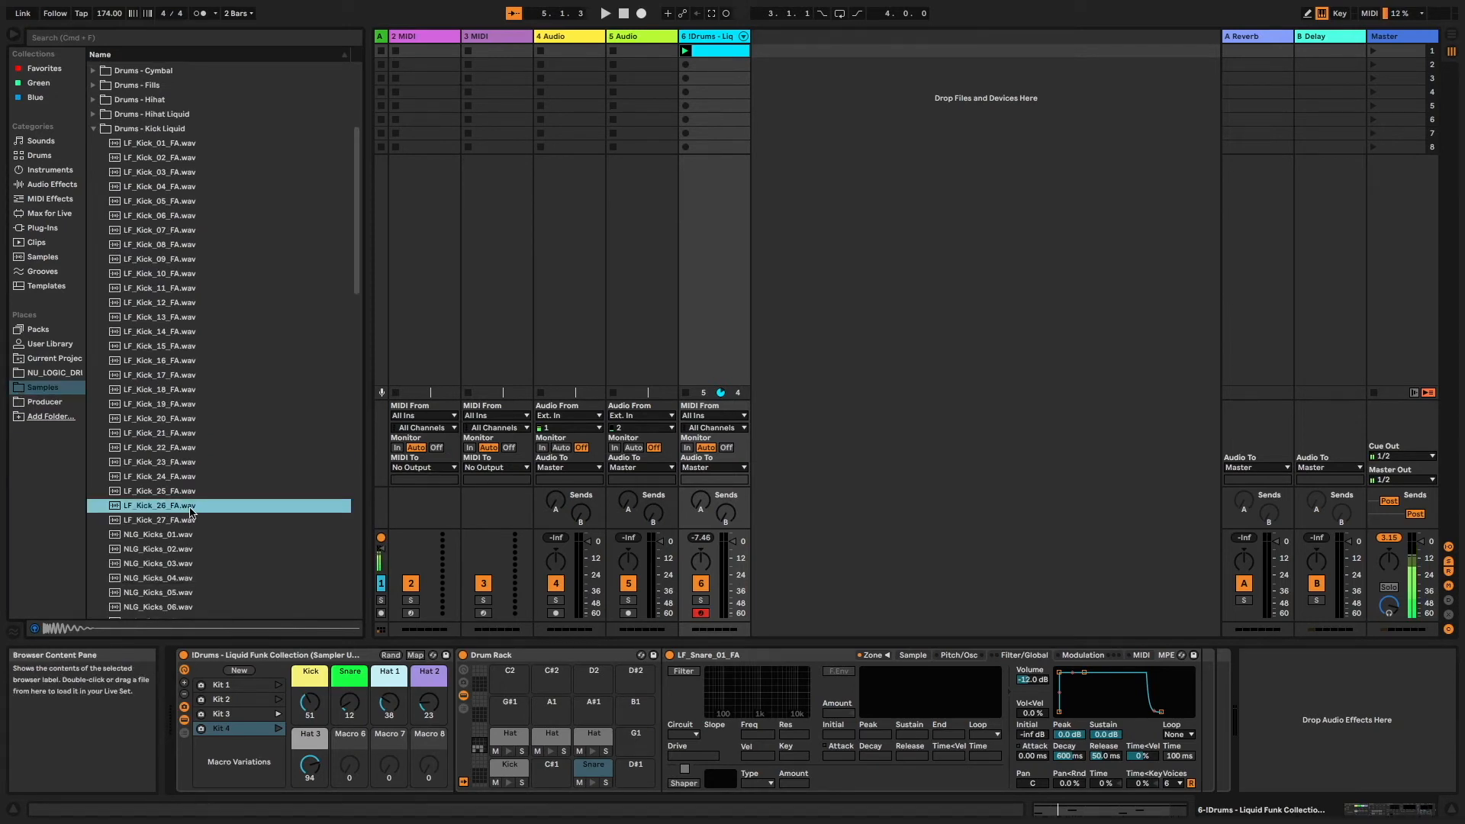
left_click_drag(189, 513, 515, 772)
left_click(94, 129)
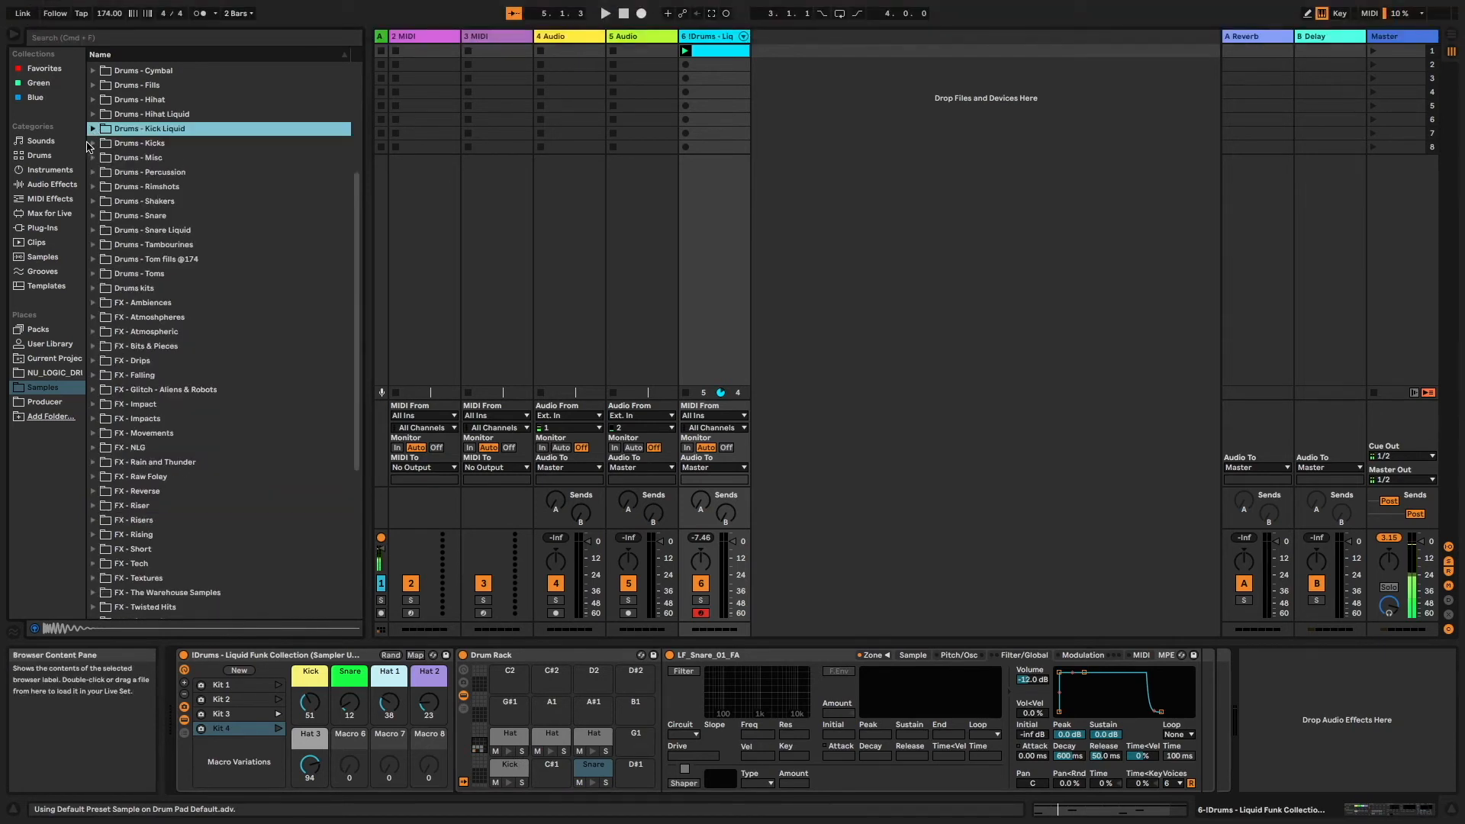
- Load LF_Snare_04_FA.wav from the Drums - Snare Liquid folder onto the Snare pad
left_click(157, 230)
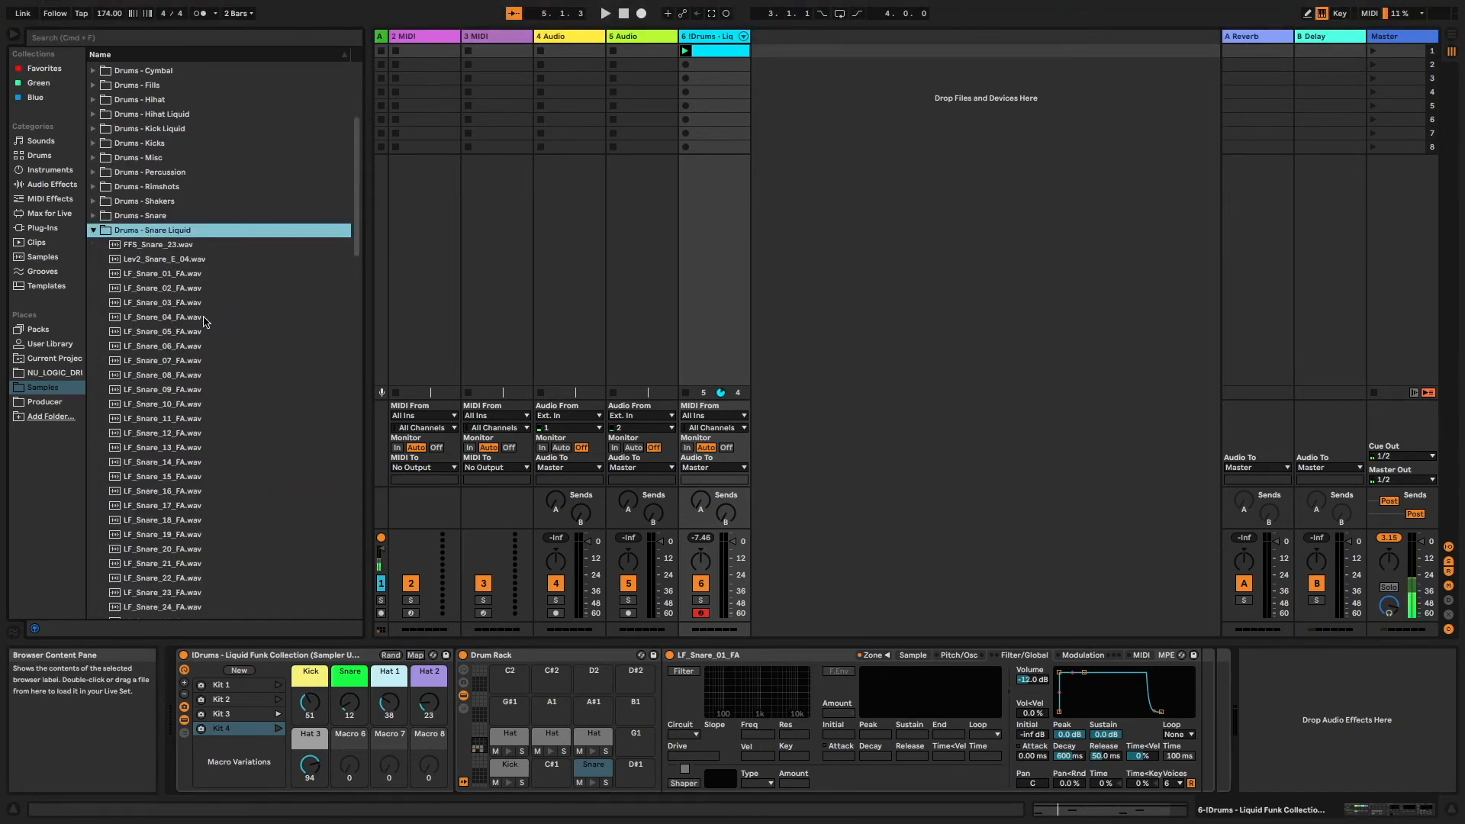
left_click(181, 317)
left_click_drag(194, 324, 596, 772)
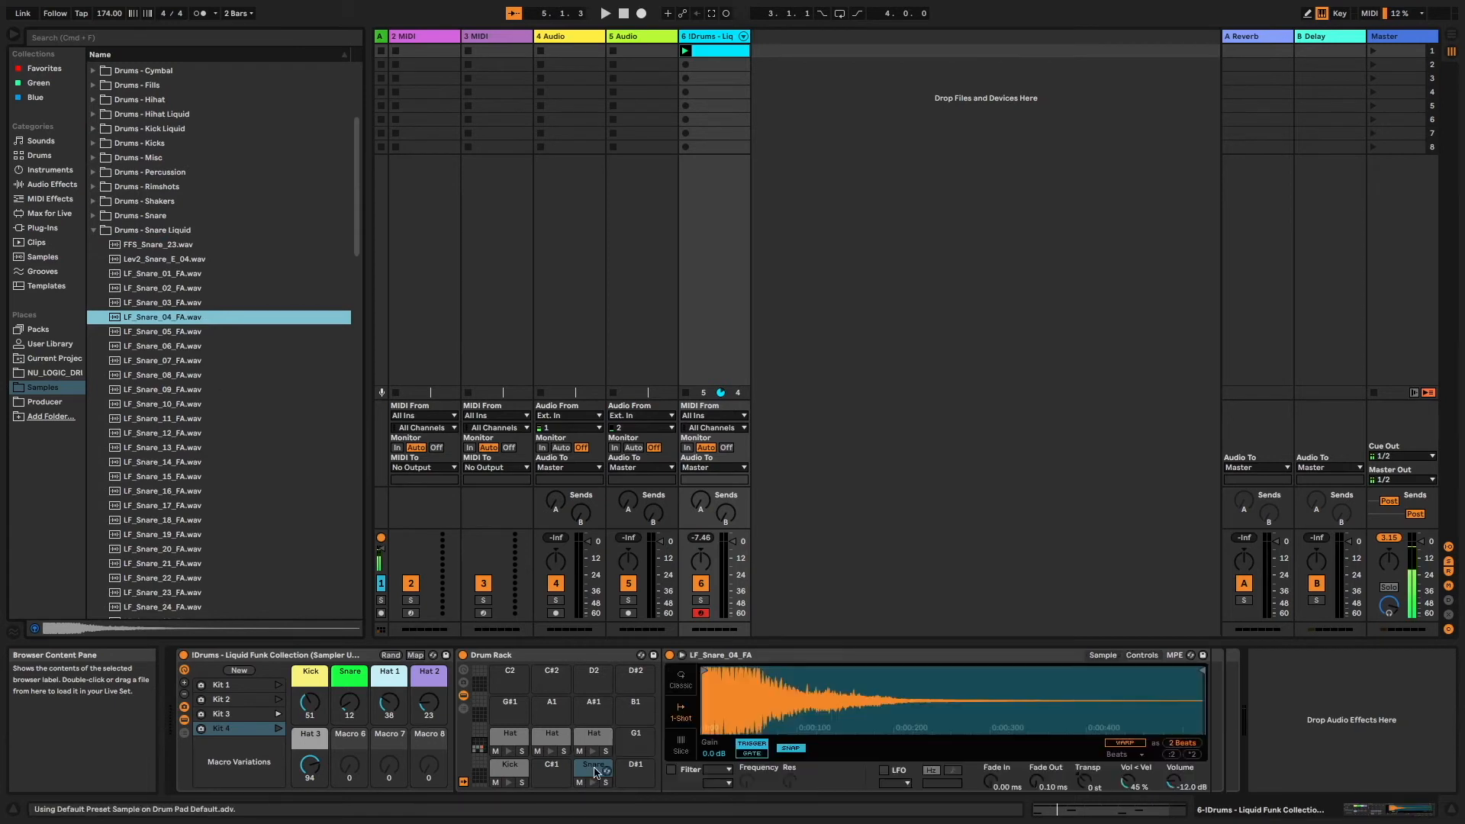
- Load samples from the Drums - Hihat Liquid folder onto the second and third Hat pads, using LF_Hat_11_FA.wav for the third
left_click(159, 116)
left_click(190, 245)
left_click(190, 259)
left_click_drag(161, 248, 548, 738)
left_click_drag(187, 273, 605, 752)
- Play the pattern with the replaced samples, check the clip's notes and return to the track's devices
key("space")
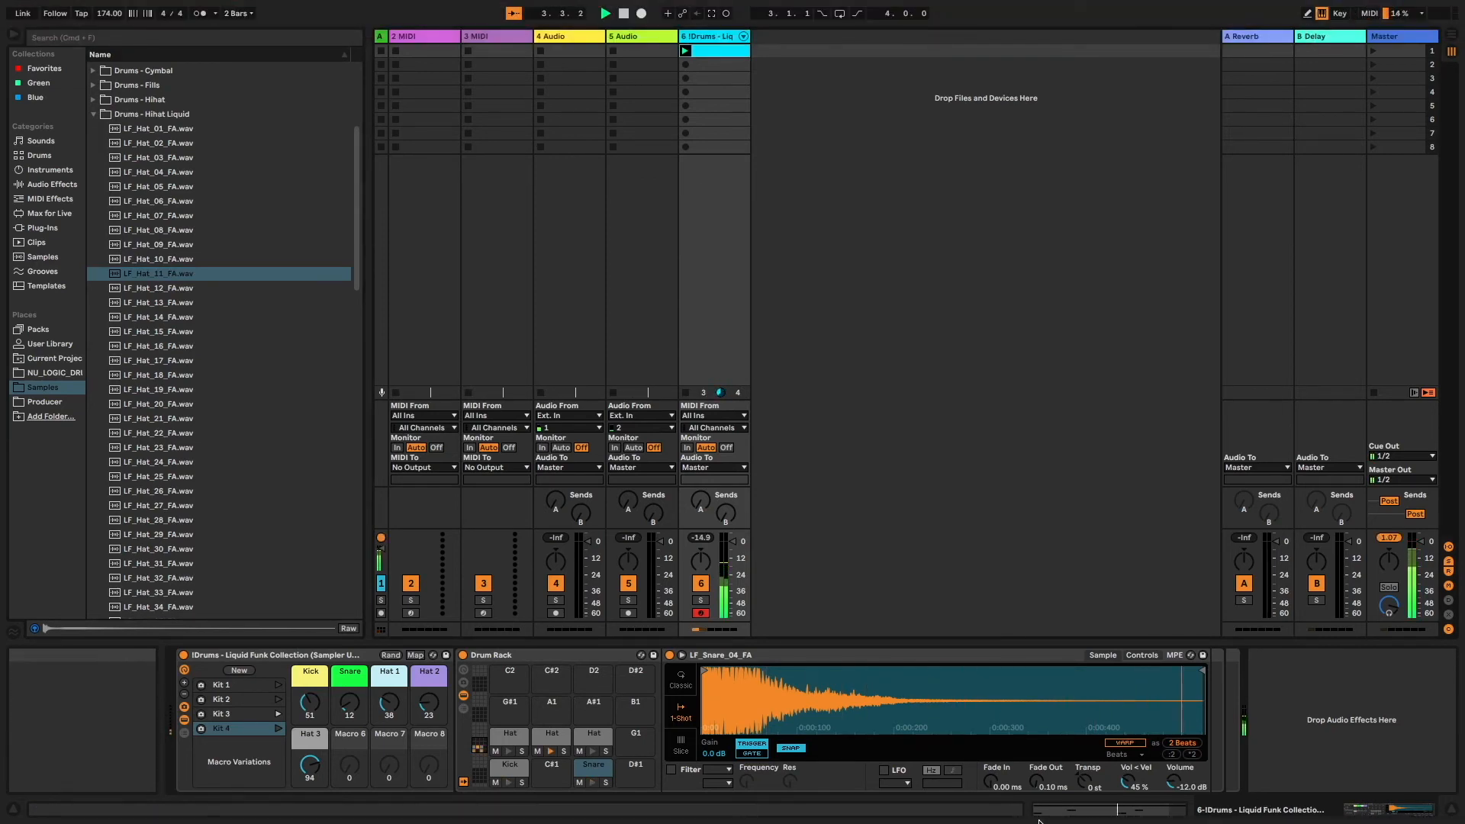
left_click(1362, 811)
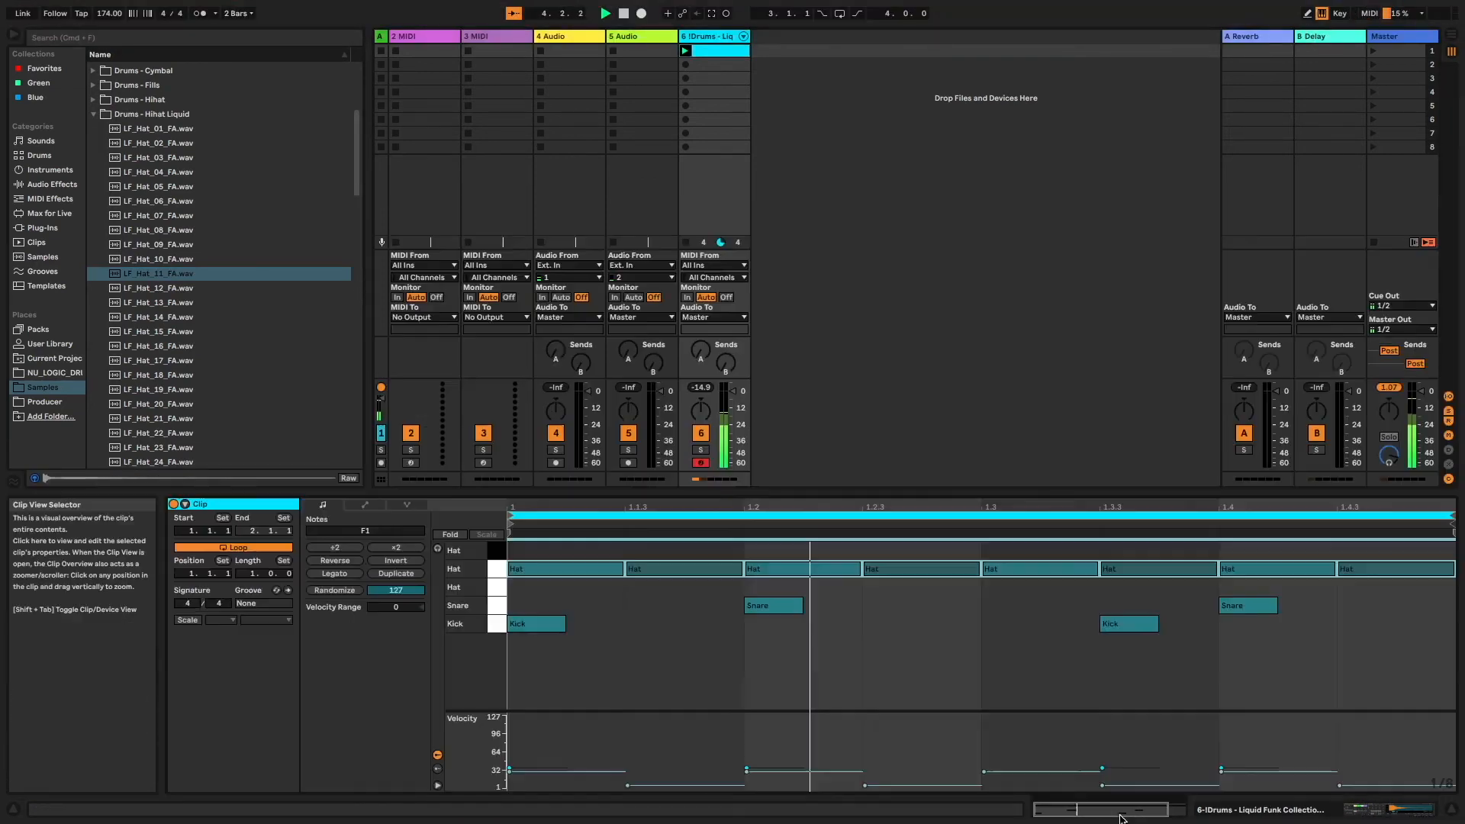
left_click(1389, 813)
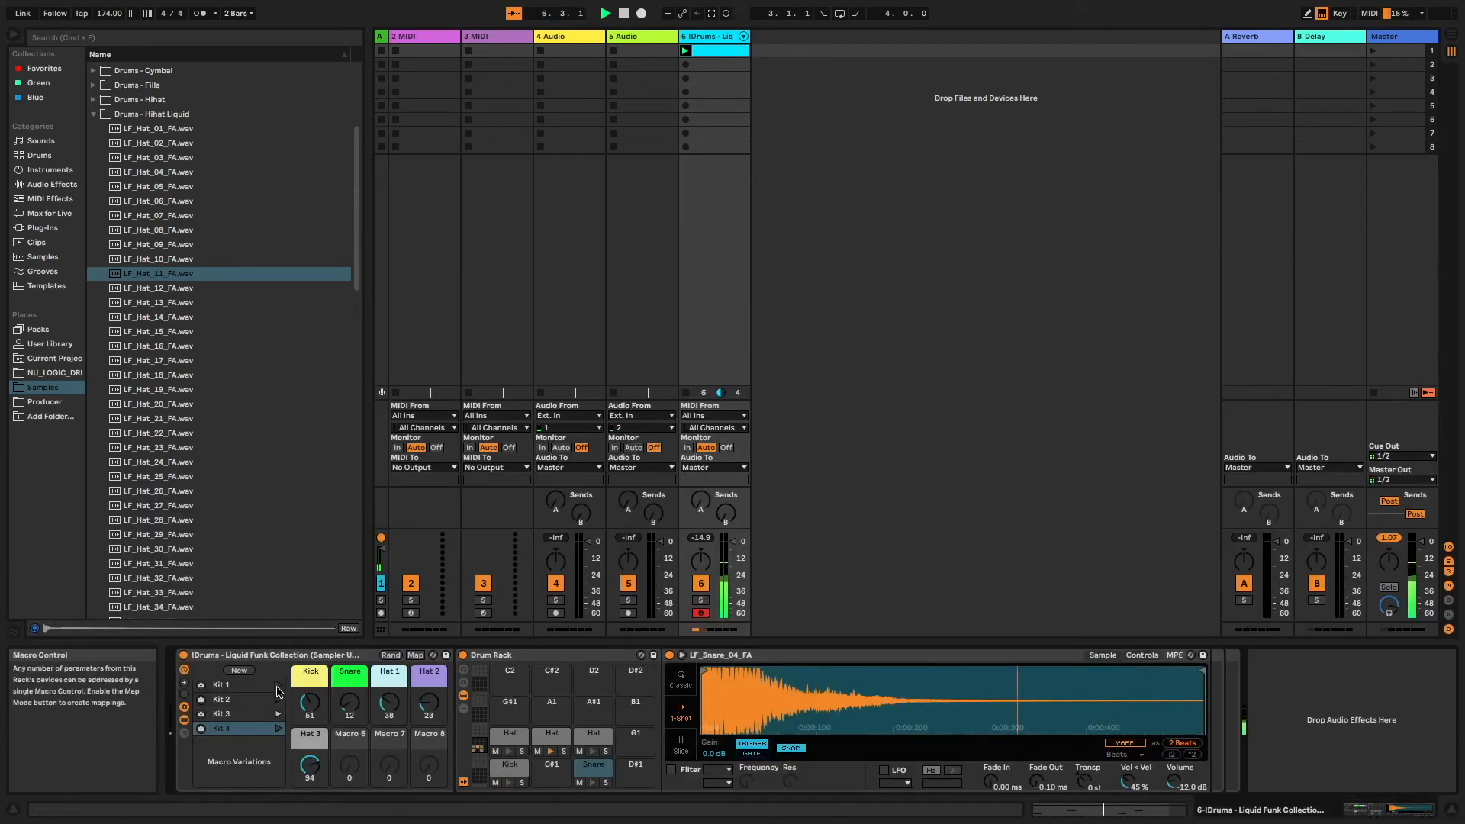
- Randomize the rack's macros four times and recall the variations Kit 3, Kit 2 and Kit 1
left_click(391, 656)
left_click(391, 655)
left_click(396, 658)
left_click(396, 658)
left_click(279, 714)
left_click(278, 700)
left_click(279, 686)
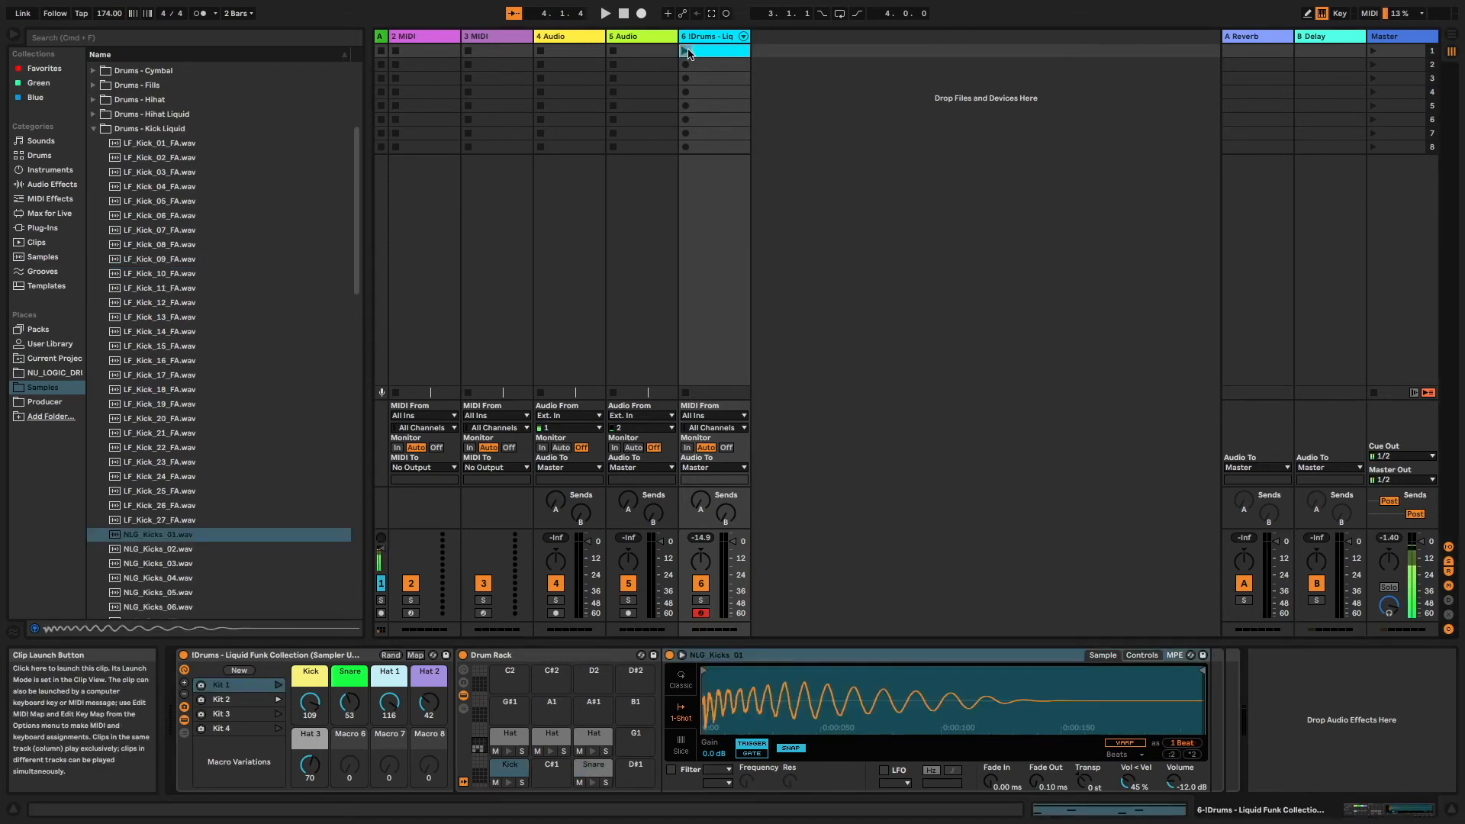
- Launch the drum clip and hot-swap the Kick pad's sample to LF_Kick_23_FA.wav and finally LF_Kick_19_FA.wav
left_click(686, 52)
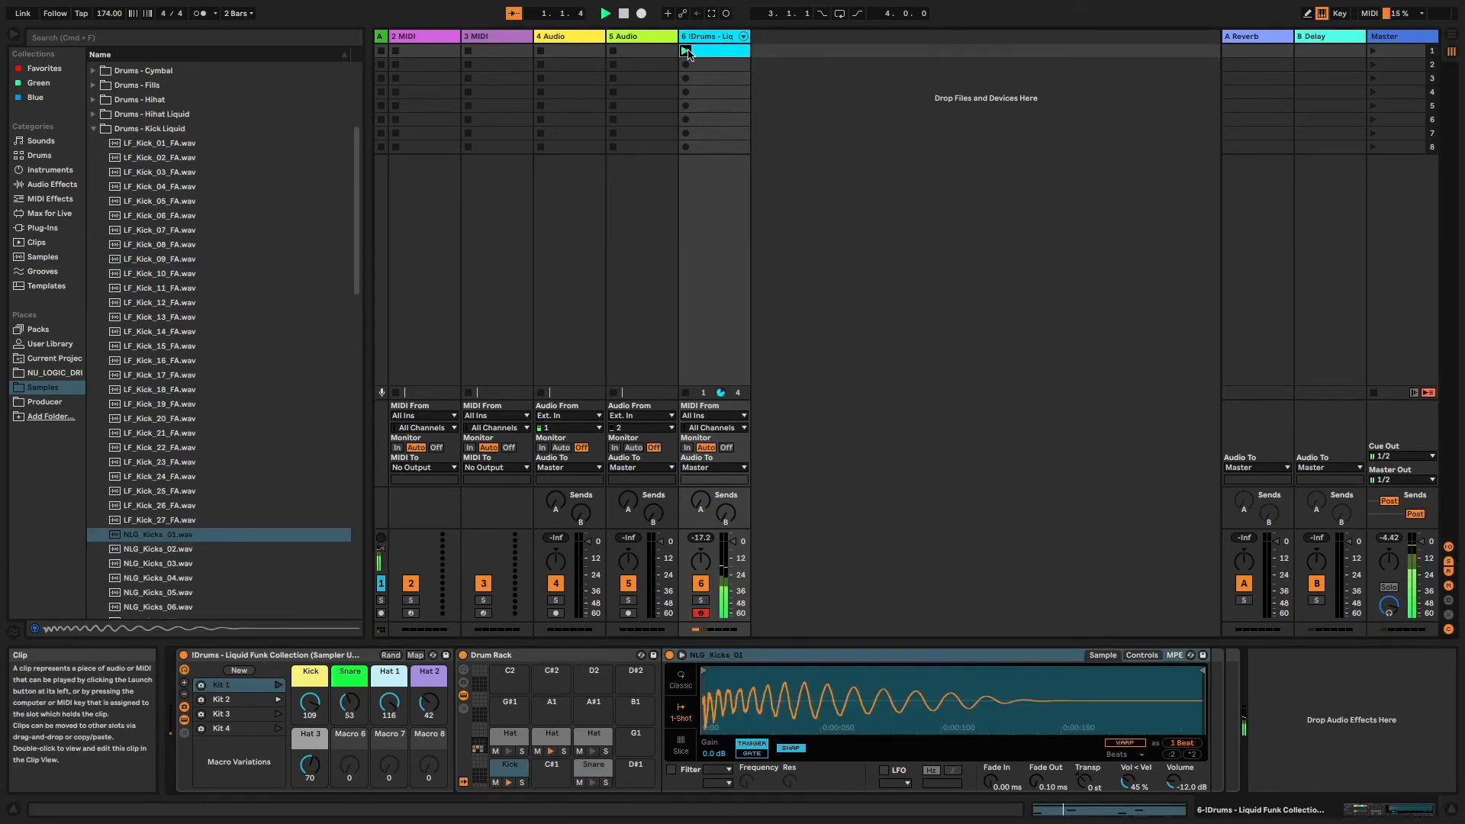
left_click(523, 774)
left_click(207, 538)
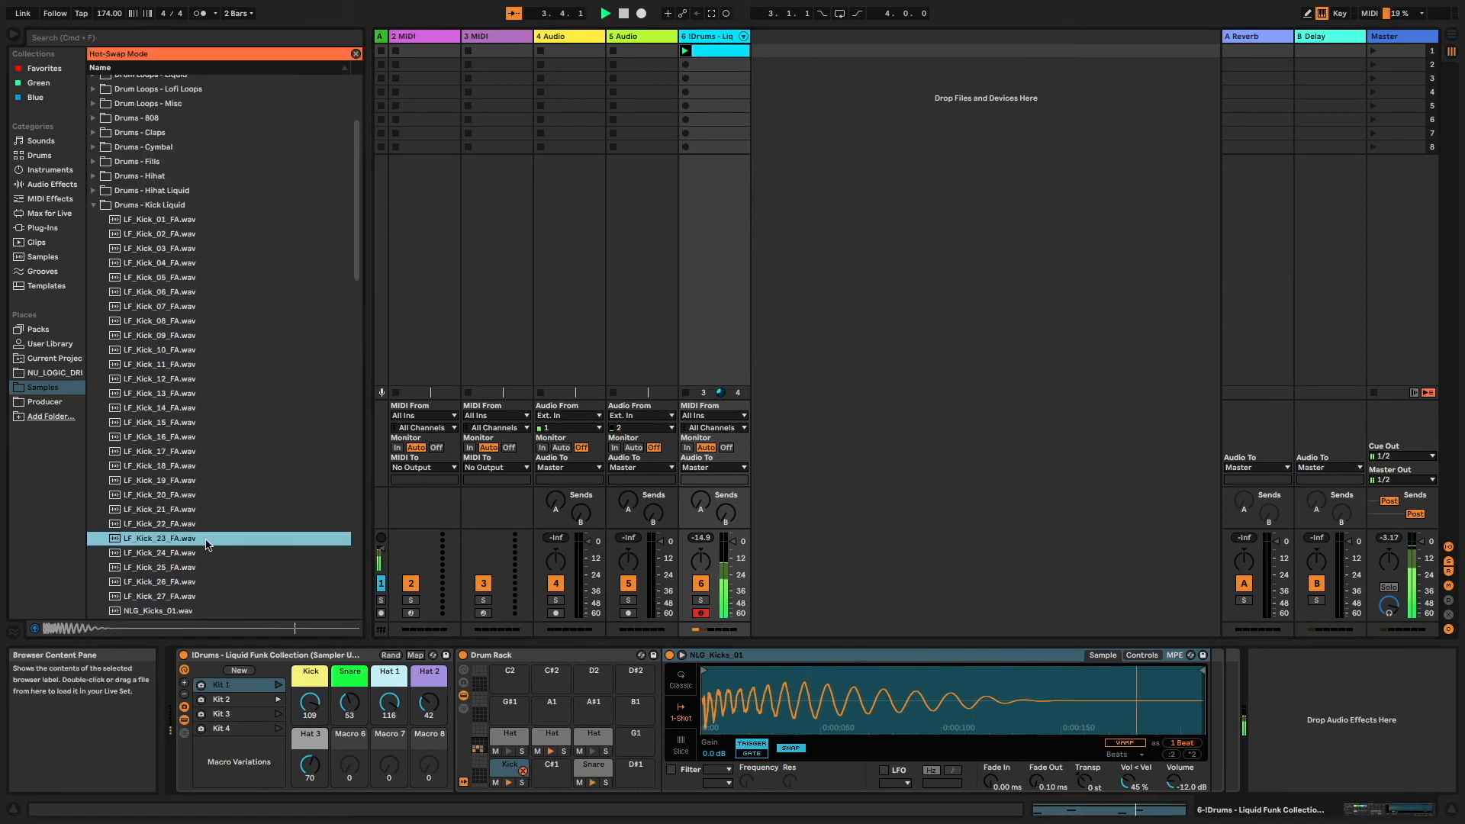
double_click(206, 540)
left_click(208, 480)
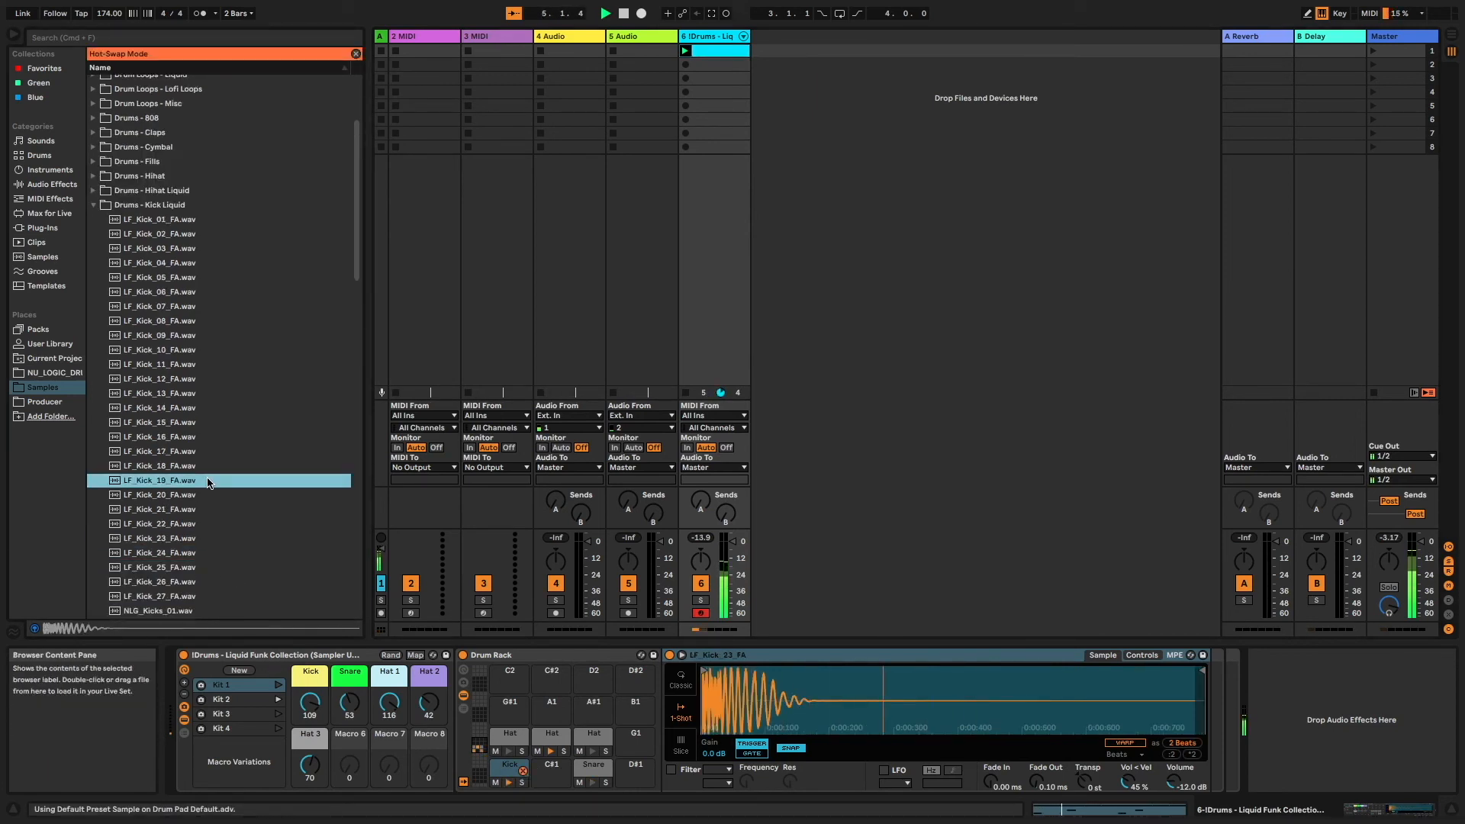
double_click(208, 481)
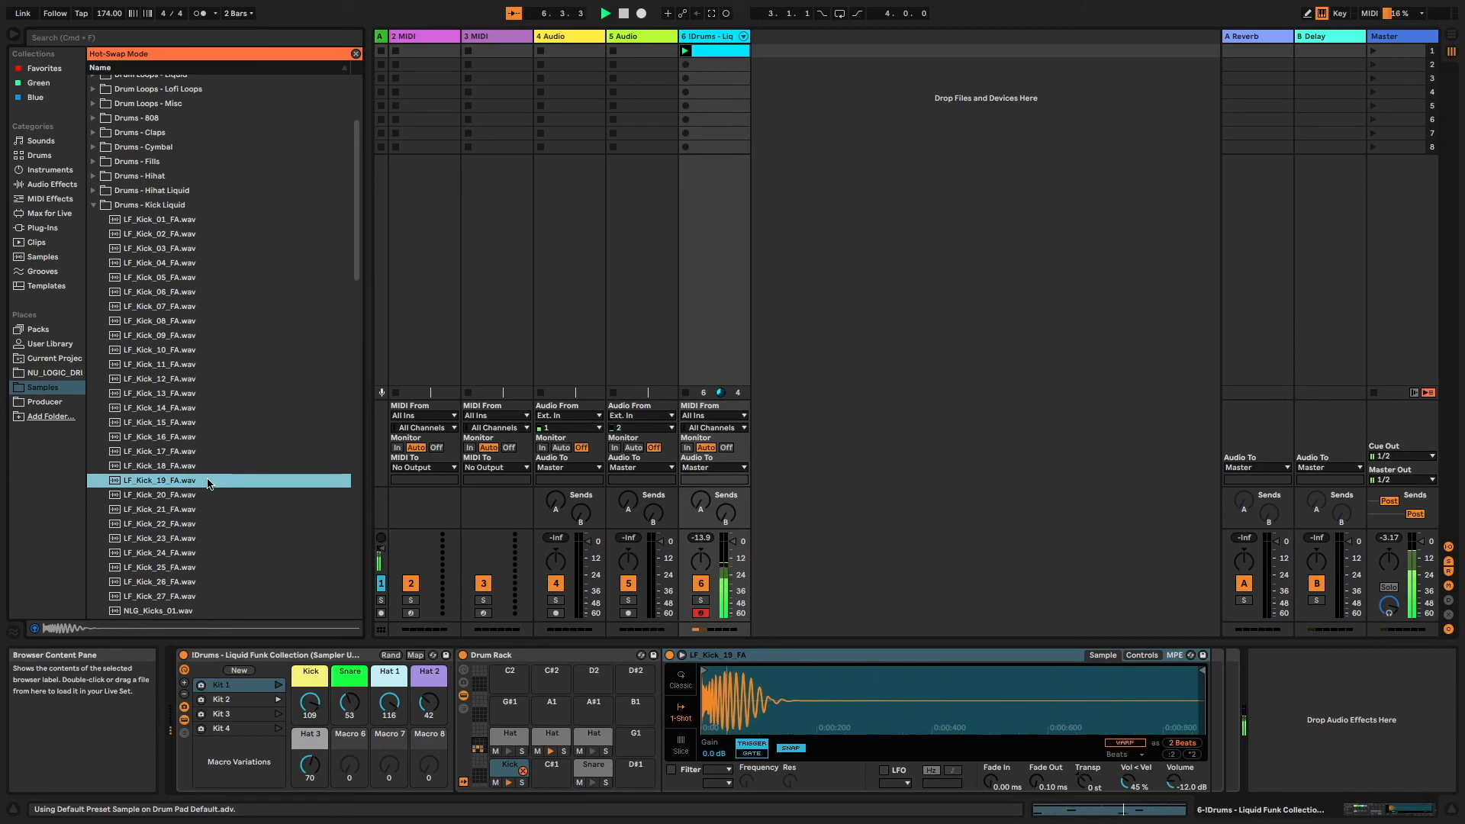